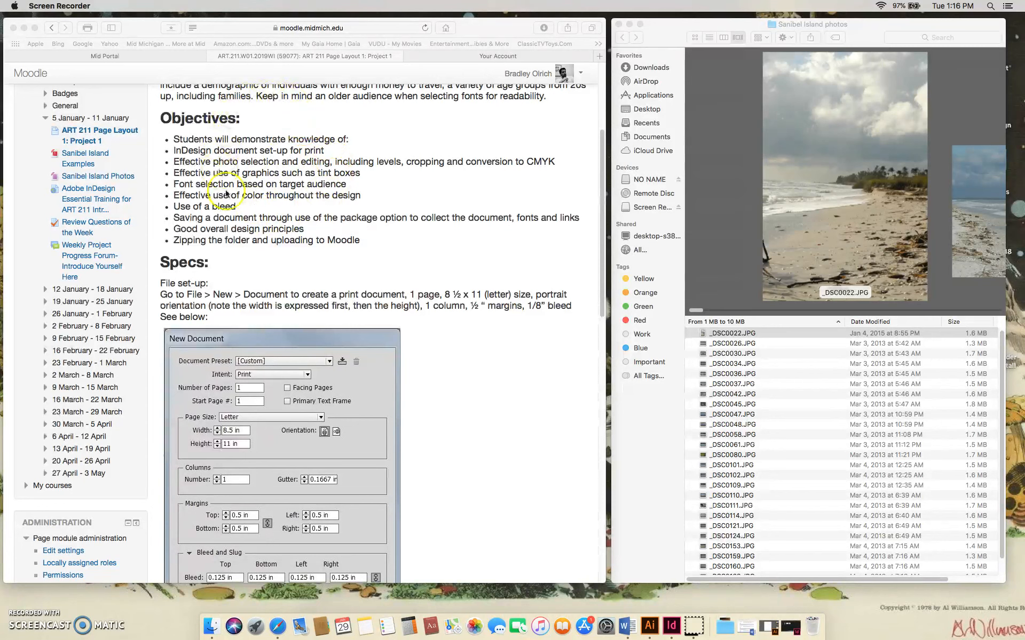
Review the project's objectives and file set-up specs on the course page, and bring the Sanibel Island photos folder forward.
{"action": "left_click", "coordinate": [603, 304]}
{"action": "mouse_move", "coordinate": [603, 295]}
{"action": "left_mouse_down"}
{"action": "mouse_move", "coordinate": [603, 271]}
{"action": "mouse_move", "coordinate": [605, 304]}
{"action": "left_mouse_up"}
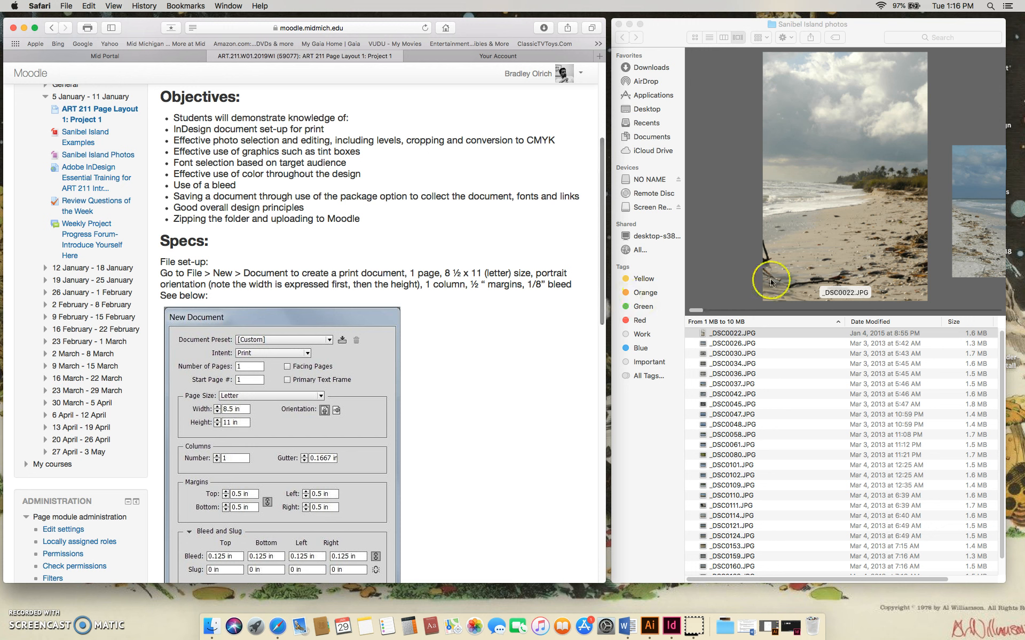
{"action": "left_click", "coordinate": [718, 25]}
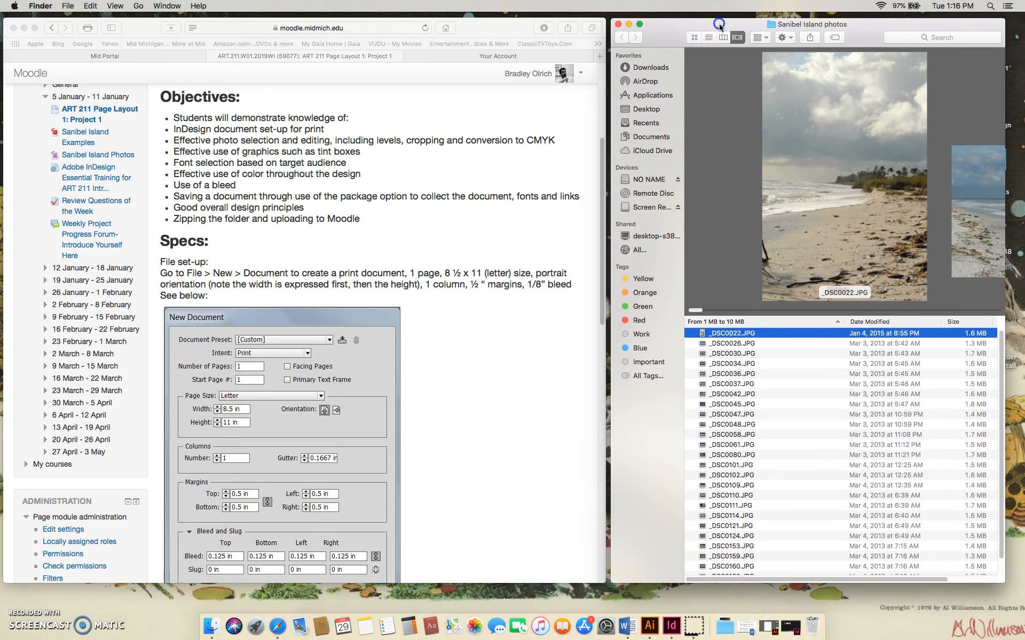
{"action": "mouse_move", "coordinate": [697, 312]}
{"action": "left_mouse_down"}
{"action": "mouse_move", "coordinate": [953, 323]}
{"action": "mouse_move", "coordinate": [699, 314]}
{"action": "left_mouse_up"}
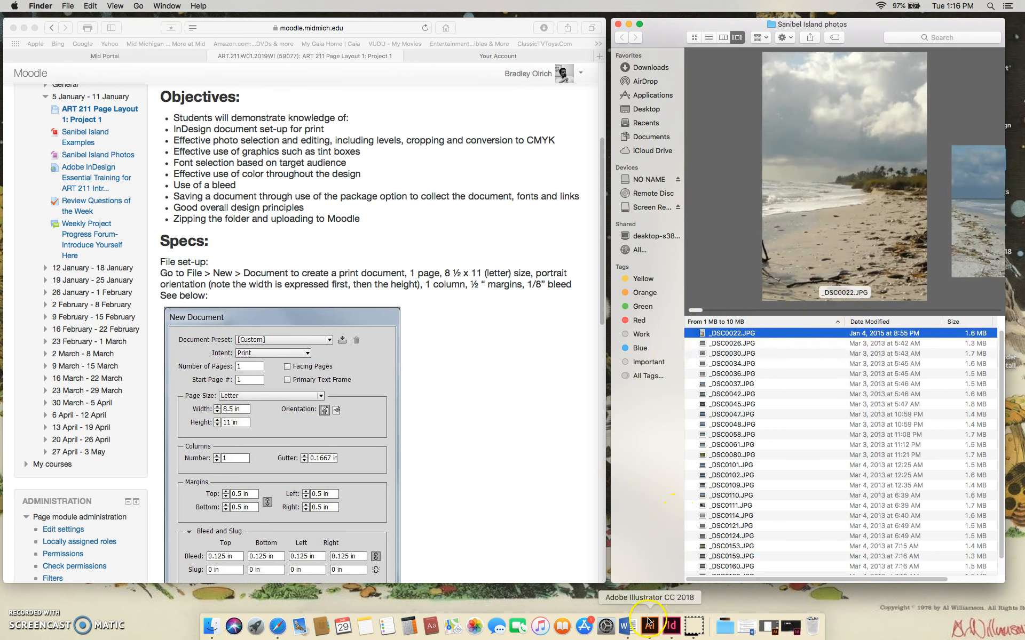
Switch to InDesign and start a new document with its units set to inches.
{"action": "left_click", "coordinate": [671, 625]}
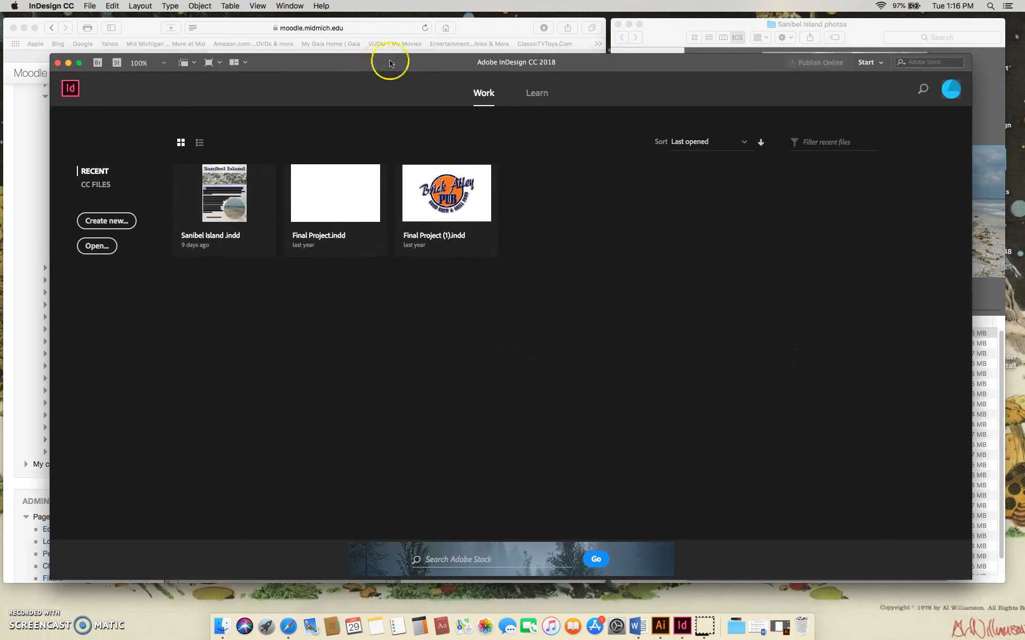
{"action": "left_click", "coordinate": [118, 223]}
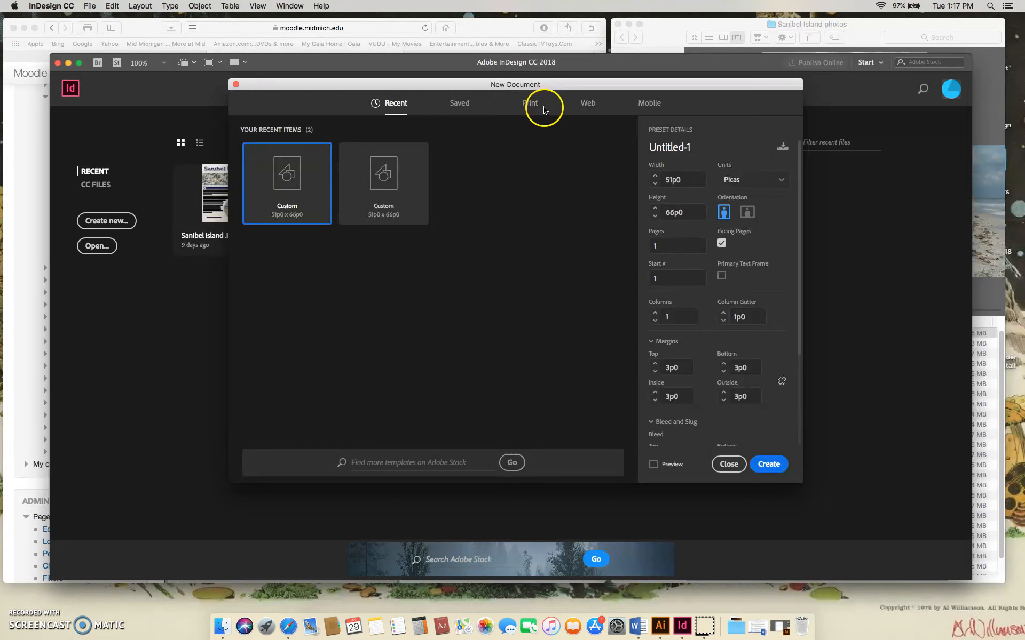
{"action": "left_click", "coordinate": [782, 184]}
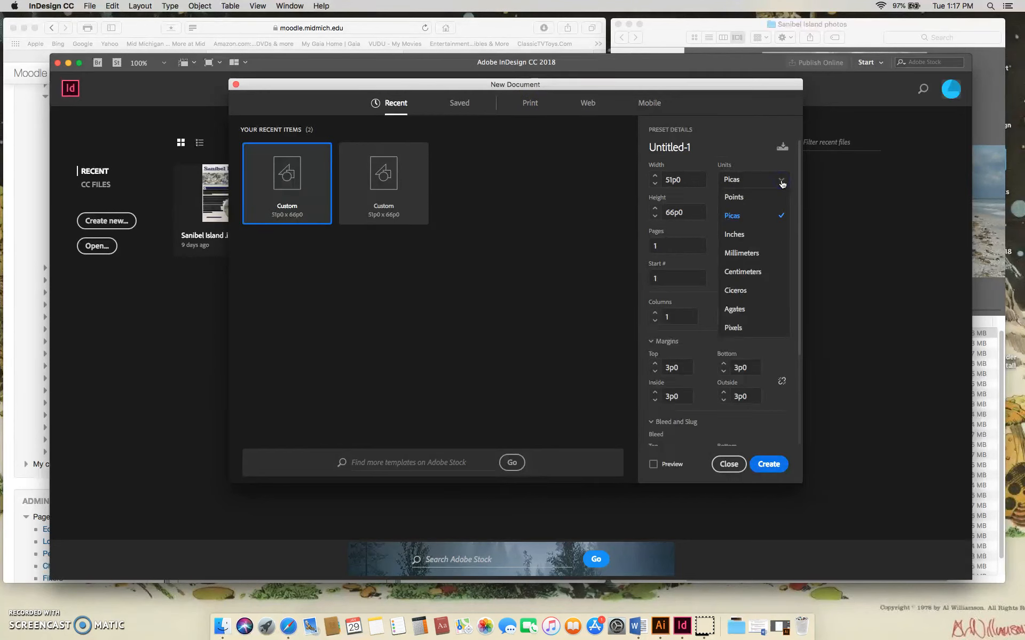
{"action": "left_click", "coordinate": [739, 236]}
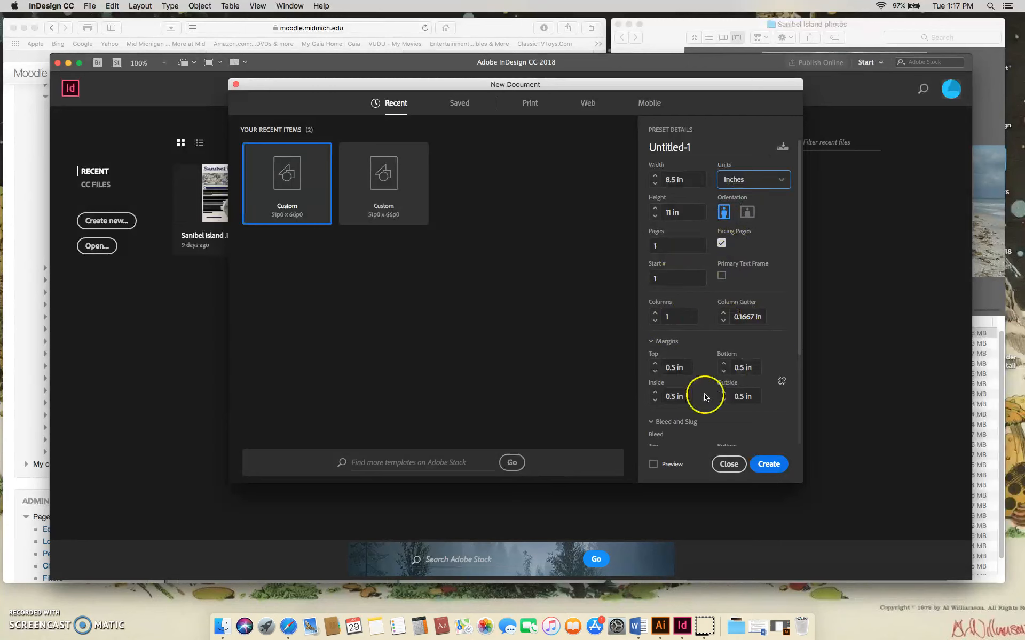
Compare the new document's margins and bleed settings with the file set-up specs on the course page.
{"action": "left_click_drag", "start_coordinate": [799, 347], "coordinate": [803, 402]}
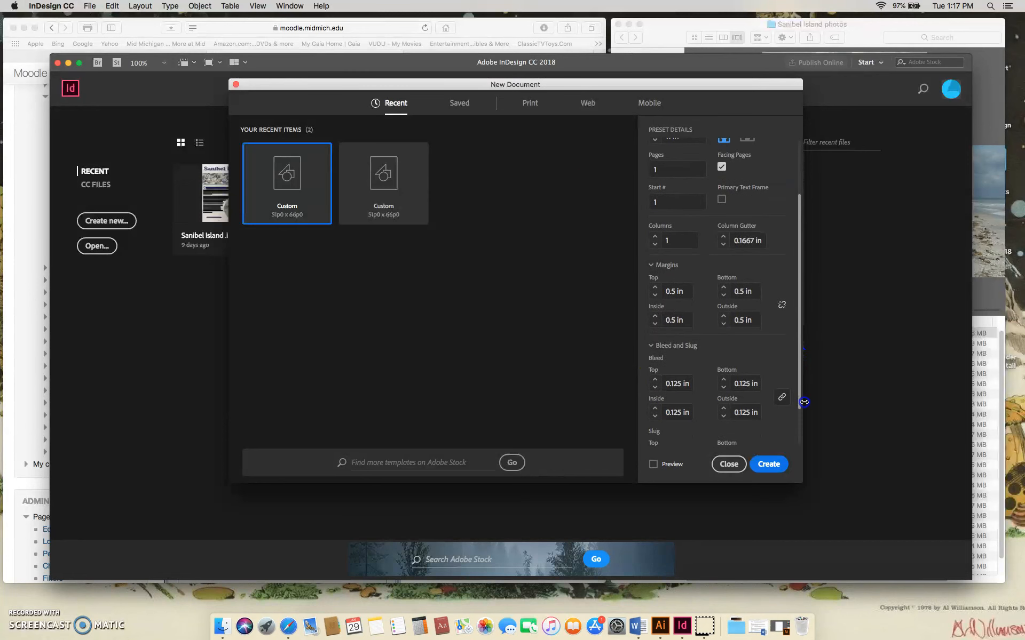
{"action": "left_click", "coordinate": [136, 27]}
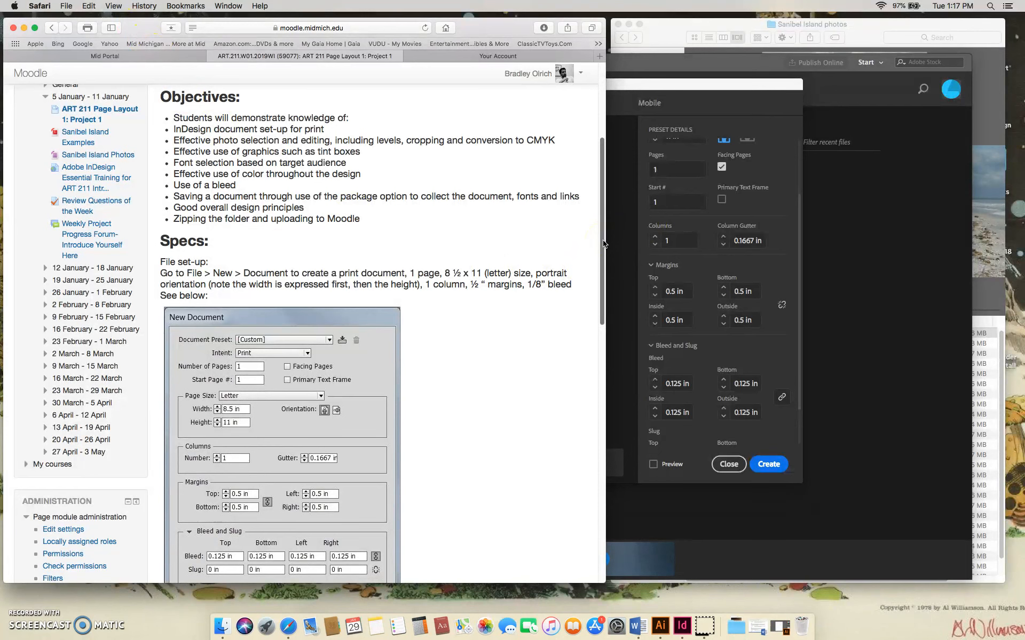
{"action": "scroll", "coordinate": [603, 242], "scroll_direction": "down", "scroll_amount": 3}
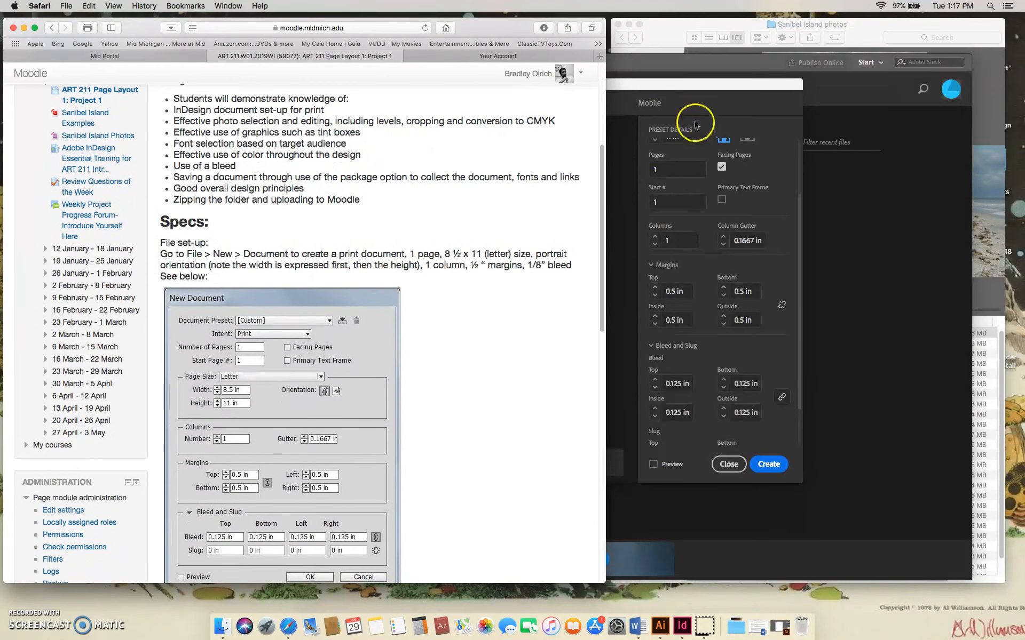
{"action": "left_click", "coordinate": [692, 88]}
{"action": "scroll", "coordinate": [703, 347], "scroll_direction": "up", "scroll_amount": 5}
{"action": "left_click_drag", "start_coordinate": [799, 346], "coordinate": [799, 451]}
{"action": "left_click", "coordinate": [655, 340]}
{"action": "left_click", "coordinate": [655, 332]}
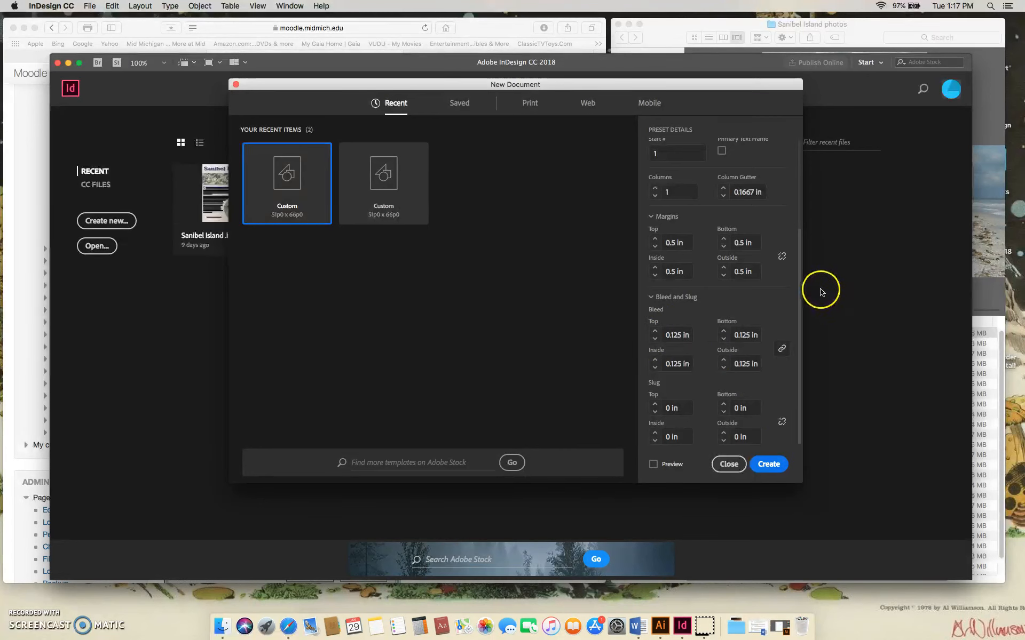
Create the document and enlarge the InDesign window to fill the screen.
{"action": "left_click", "coordinate": [769, 465]}
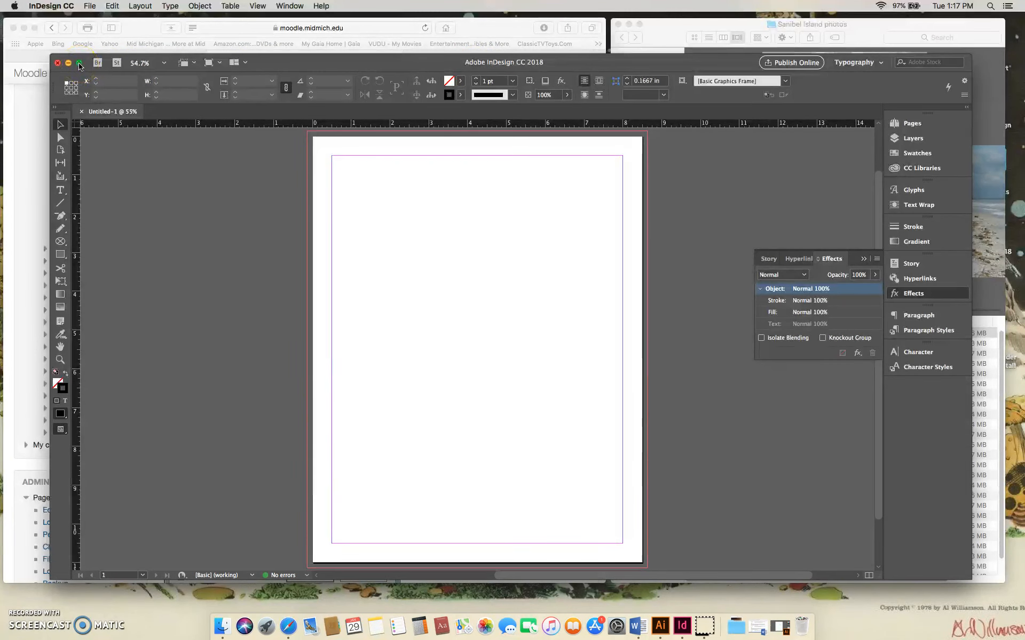
{"action": "left_click", "coordinate": [80, 64]}
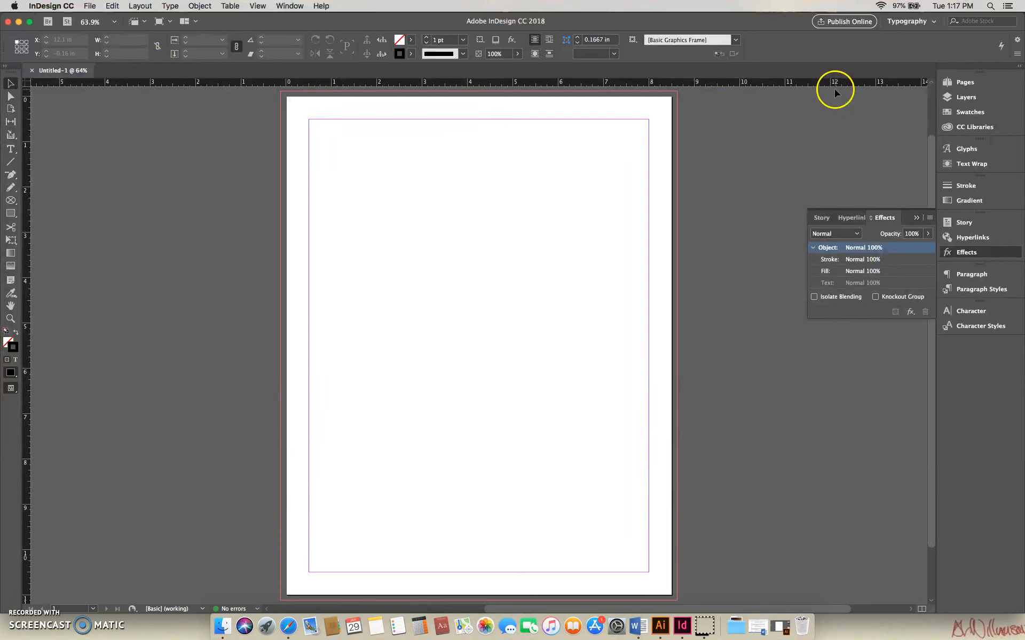
Switch to the Essentials workspace and back to Typography, and collapse the Effects panel.
{"action": "left_click", "coordinate": [934, 23]}
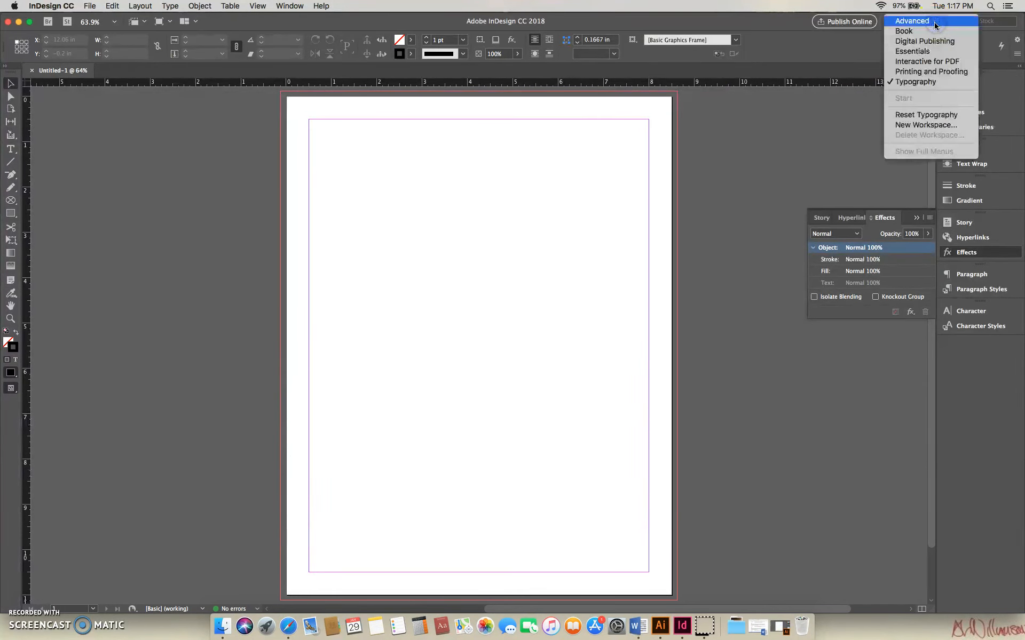
{"action": "left_click", "coordinate": [915, 51]}
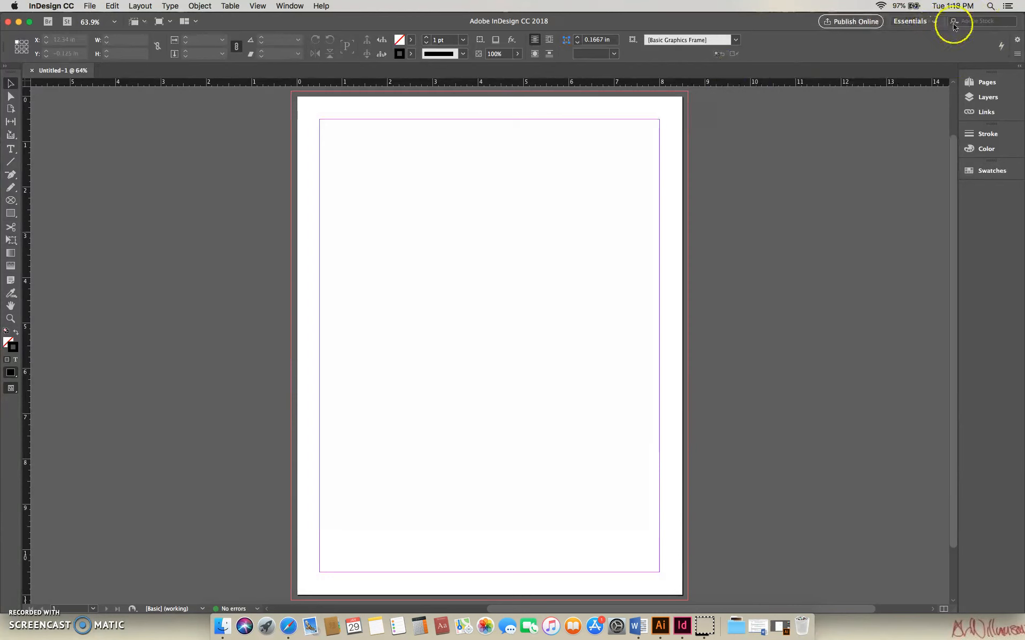
{"action": "left_click", "coordinate": [933, 22]}
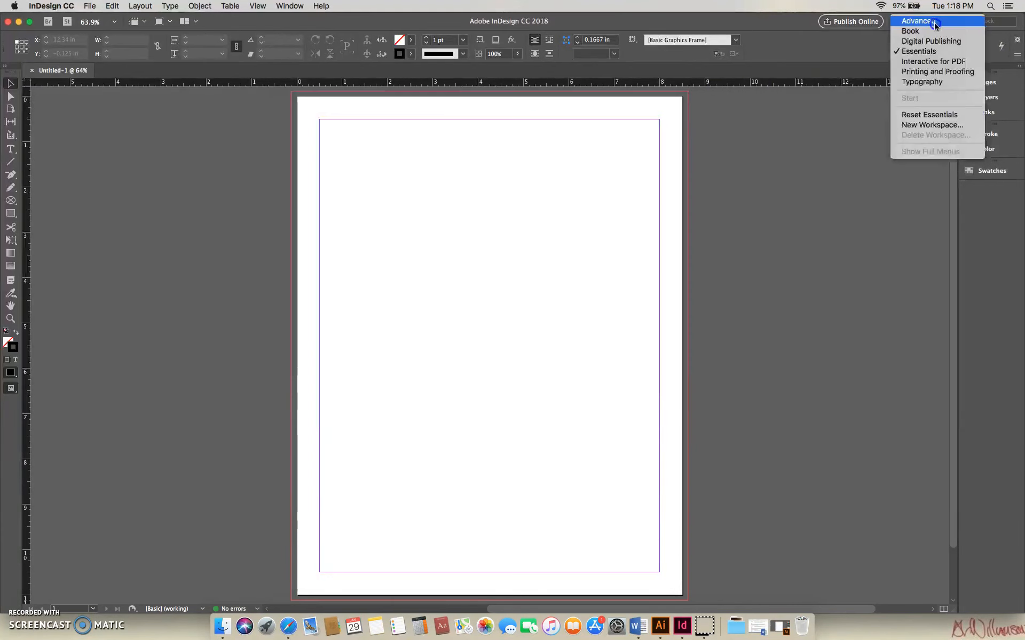
{"action": "left_click", "coordinate": [922, 81]}
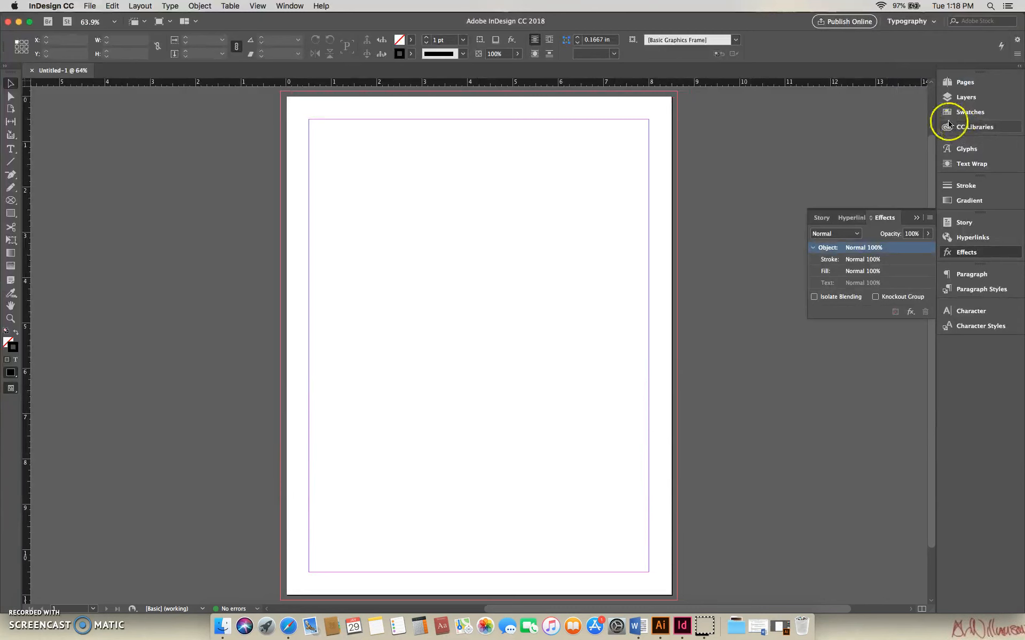
{"action": "left_click", "coordinate": [917, 217]}
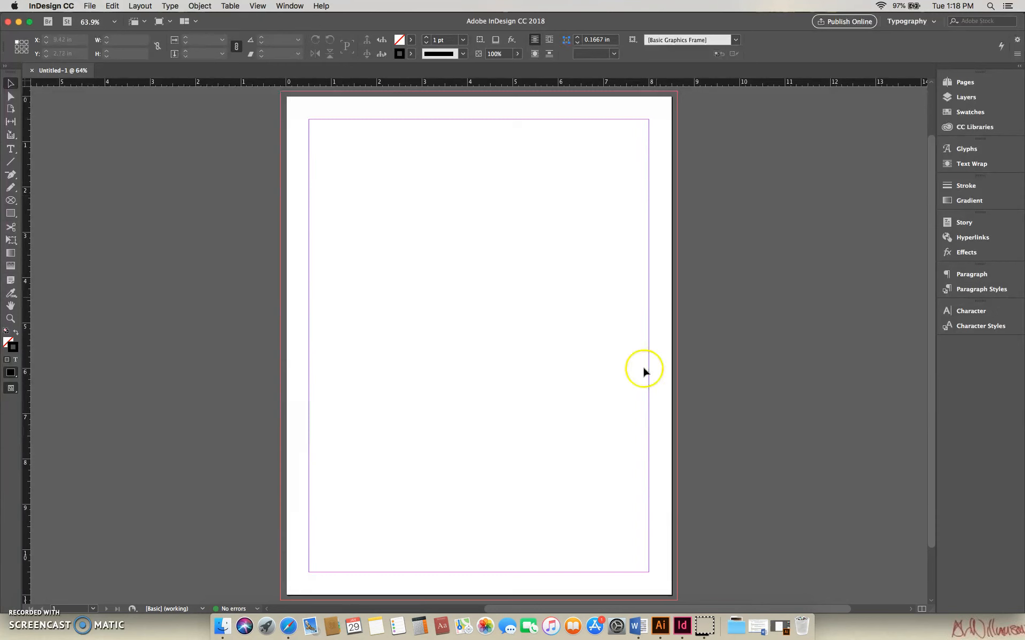
Switch to Illustrator and copy the golden ratio spiral from Golden Ratio Template.ai.
{"action": "left_click", "coordinate": [662, 627]}
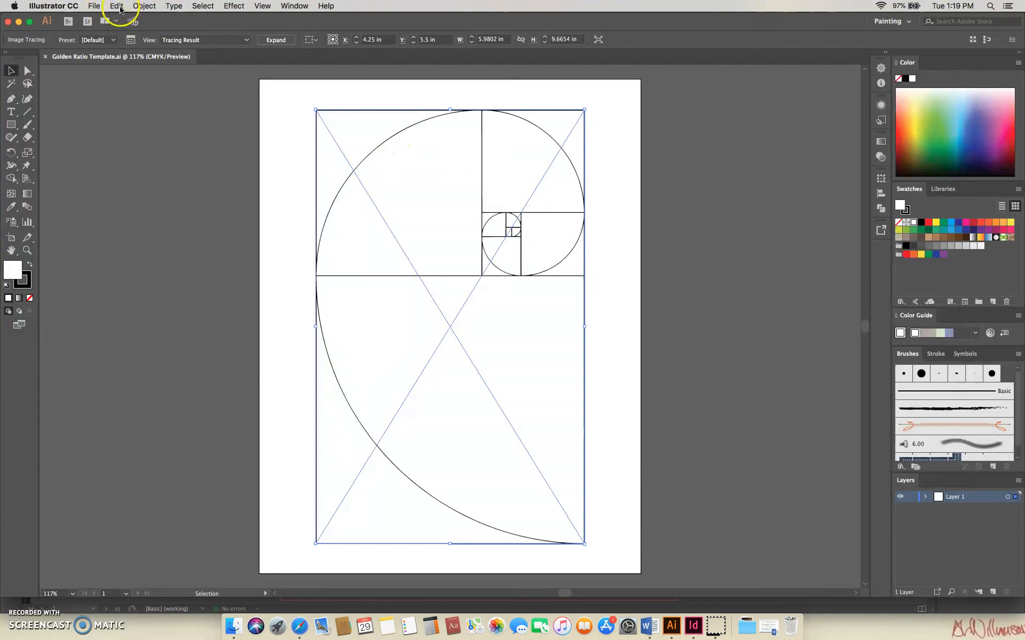
{"action": "left_click", "coordinate": [119, 7]}
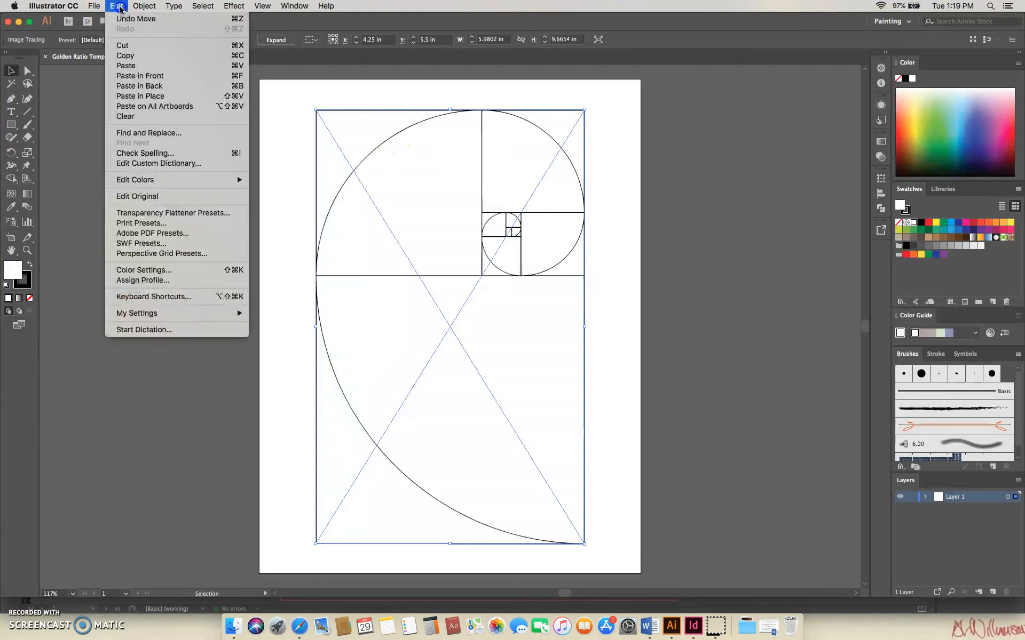
{"action": "left_click", "coordinate": [131, 56]}
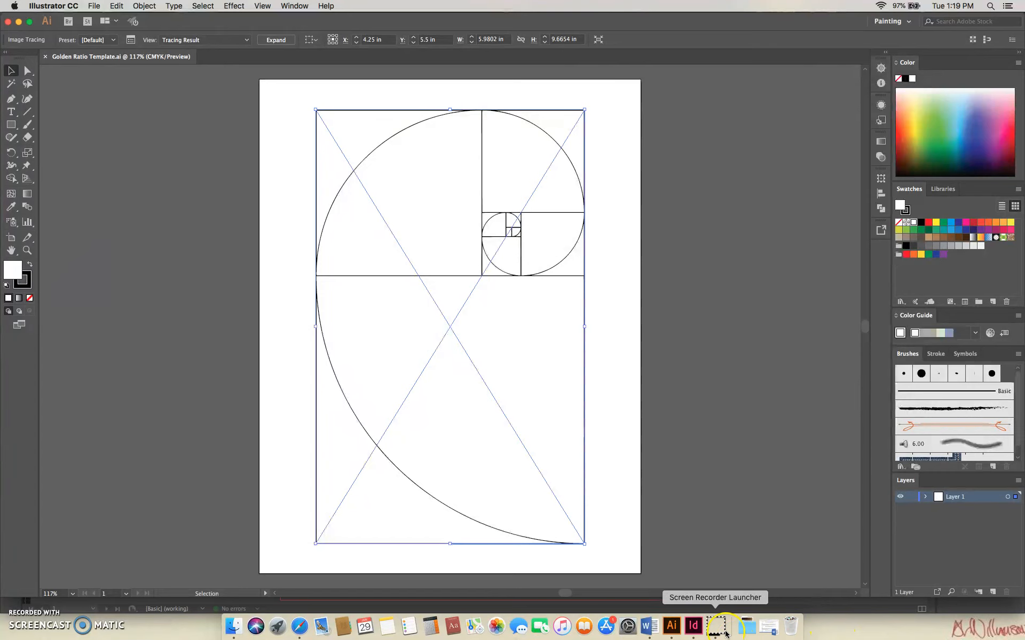
Switch back to InDesign and rename Layer 1 as Spiral.
{"action": "left_click", "coordinate": [692, 627]}
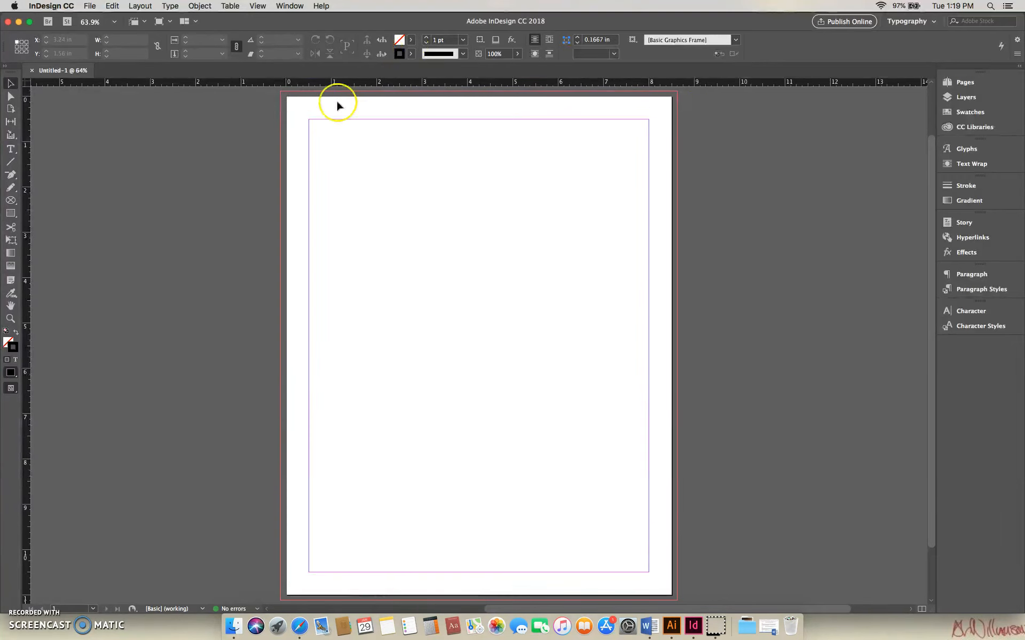
{"action": "left_click", "coordinate": [970, 99]}
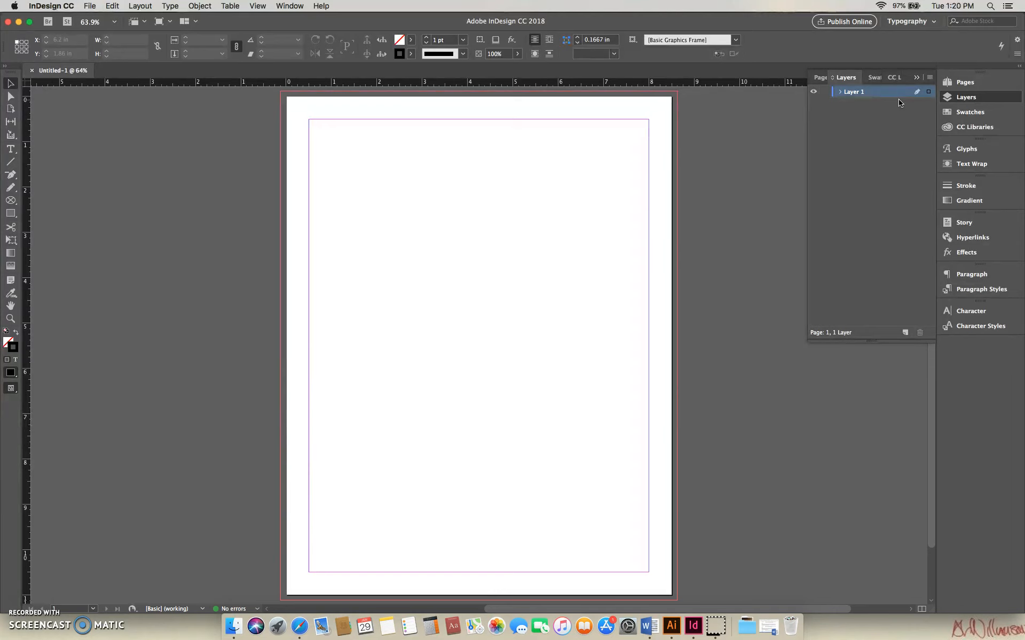
{"action": "double_click", "coordinate": [856, 93]}
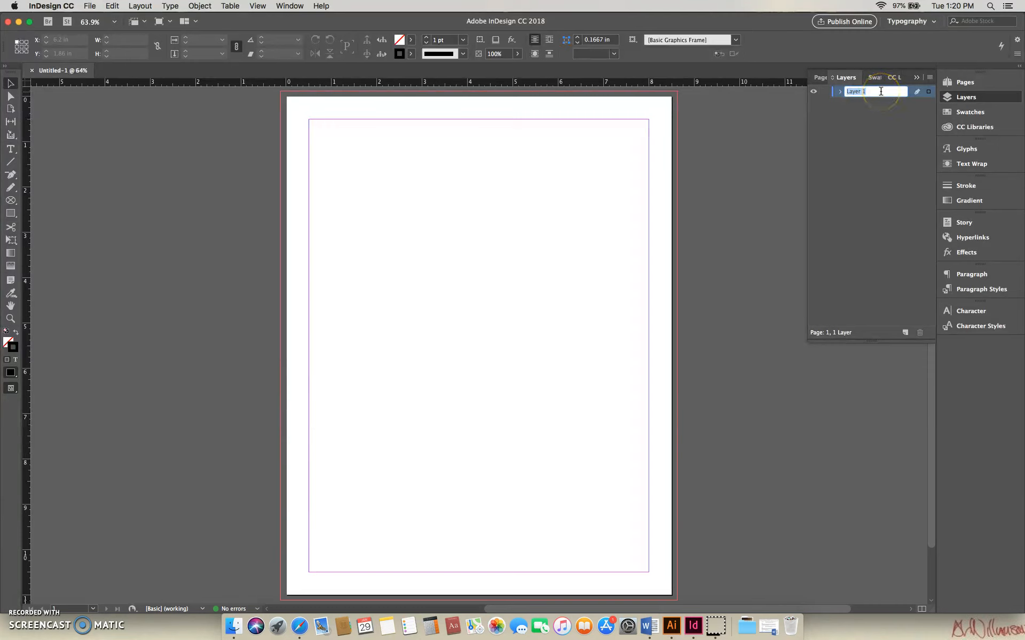
{"action": "type", "text": "Spiral"}
{"action": "key", "text": "Return"}
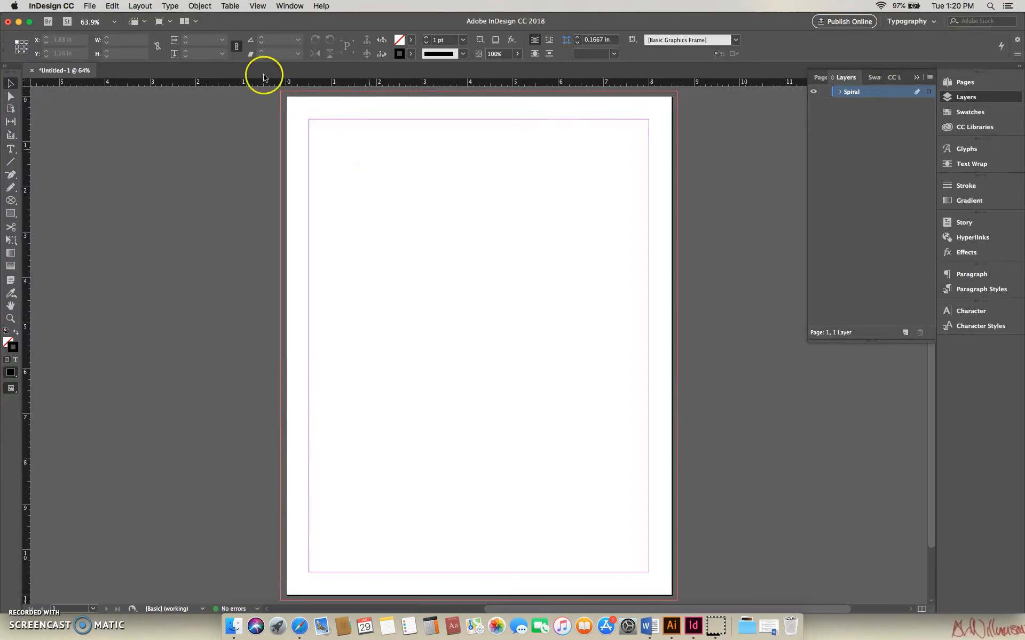
Paste the golden ratio spiral and flip it horizontally, placing the mirrored artwork back within the page margins.
{"action": "left_click", "coordinate": [112, 6]}
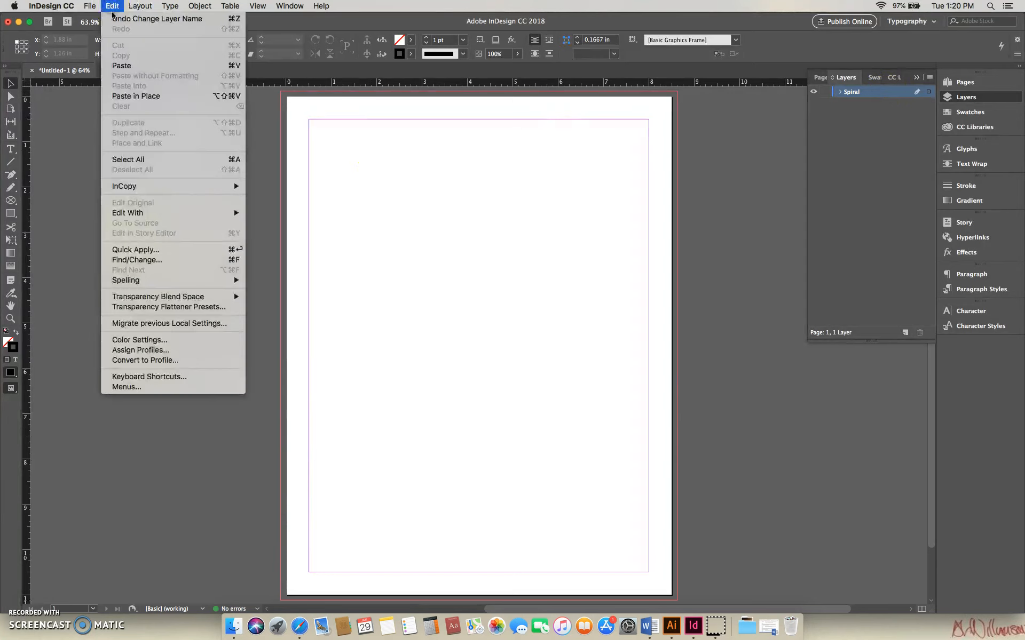
{"action": "left_click", "coordinate": [121, 66]}
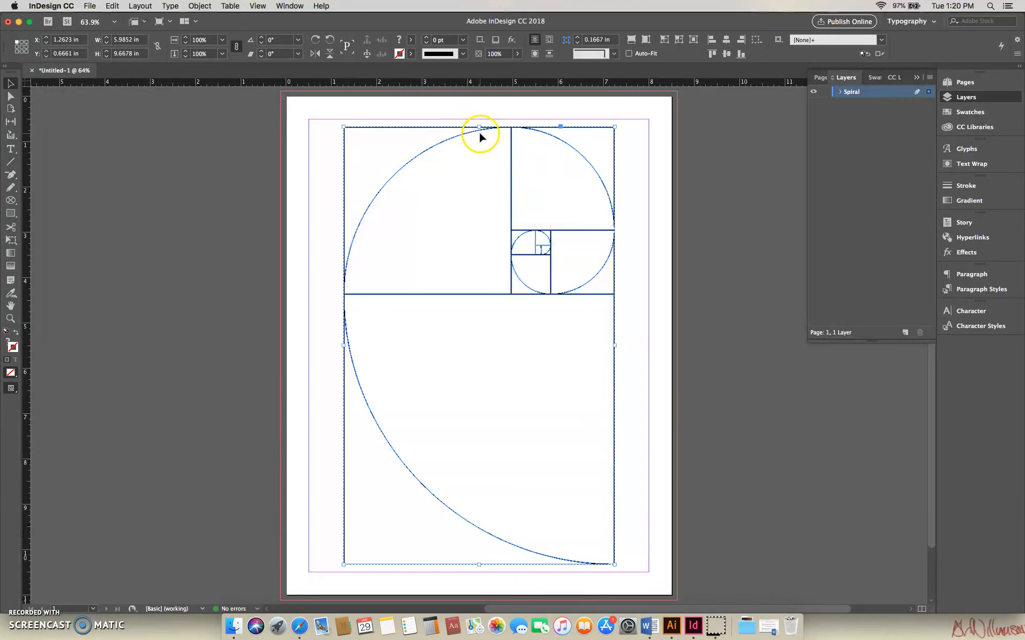
{"action": "left_click", "coordinate": [316, 54]}
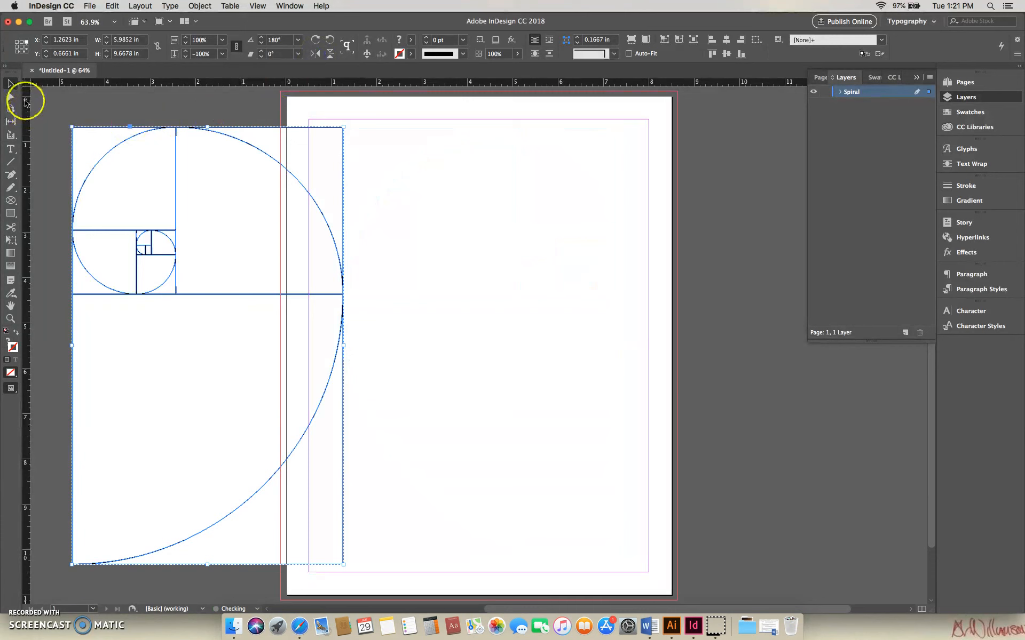
{"action": "left_click_drag", "start_coordinate": [126, 155], "coordinate": [484, 190]}
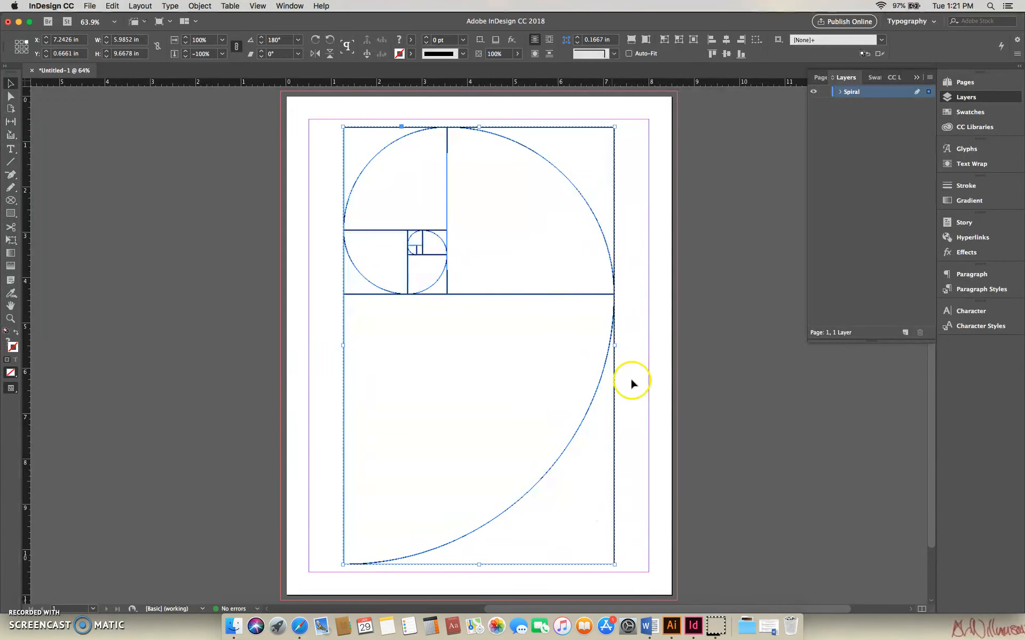
Enlarge the spiral to about 6.22 by 10.05 in so it reaches the page's top and bottom margins.
{"action": "left_click_drag", "start_coordinate": [614, 127], "coordinate": [619, 125]}
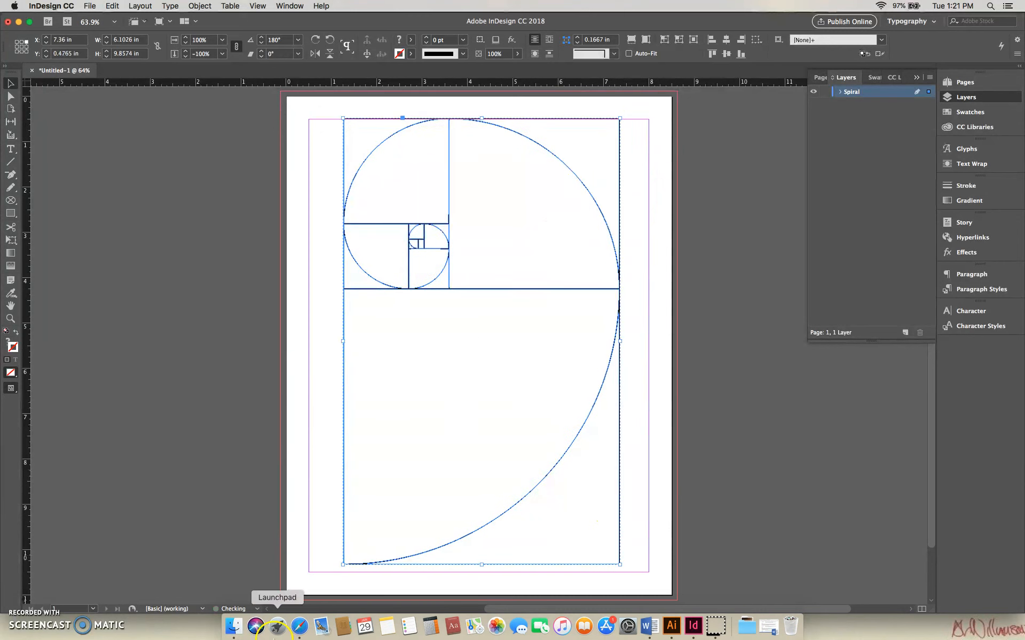
{"action": "left_click_drag", "start_coordinate": [339, 566], "coordinate": [337, 573]}
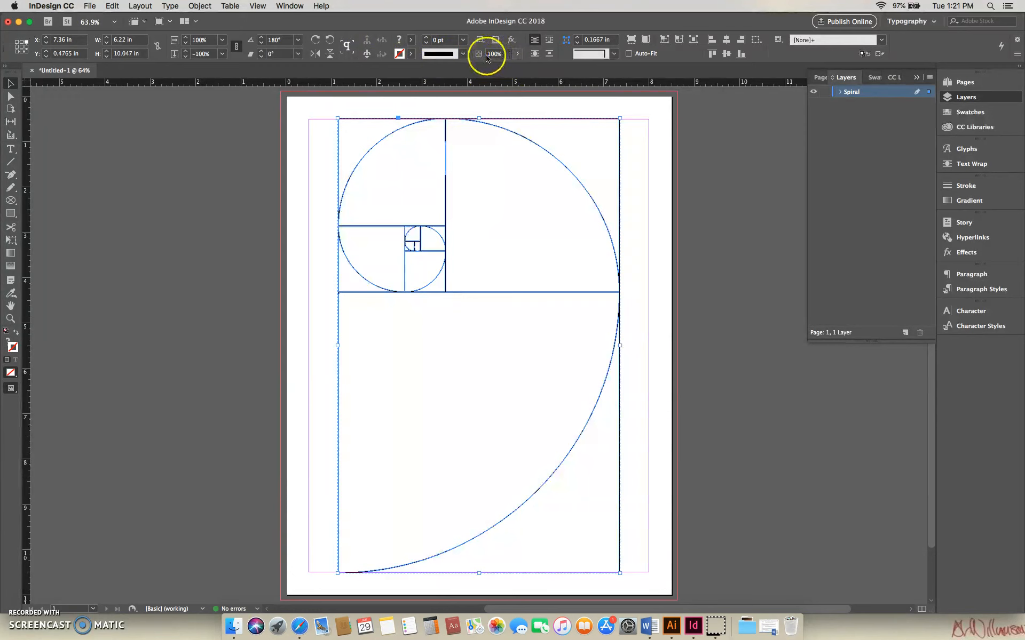
Lower the spiral's opacity to 40% and deselect it.
{"action": "left_click", "coordinate": [517, 54]}
{"action": "left_click_drag", "start_coordinate": [512, 70], "coordinate": [484, 69]}
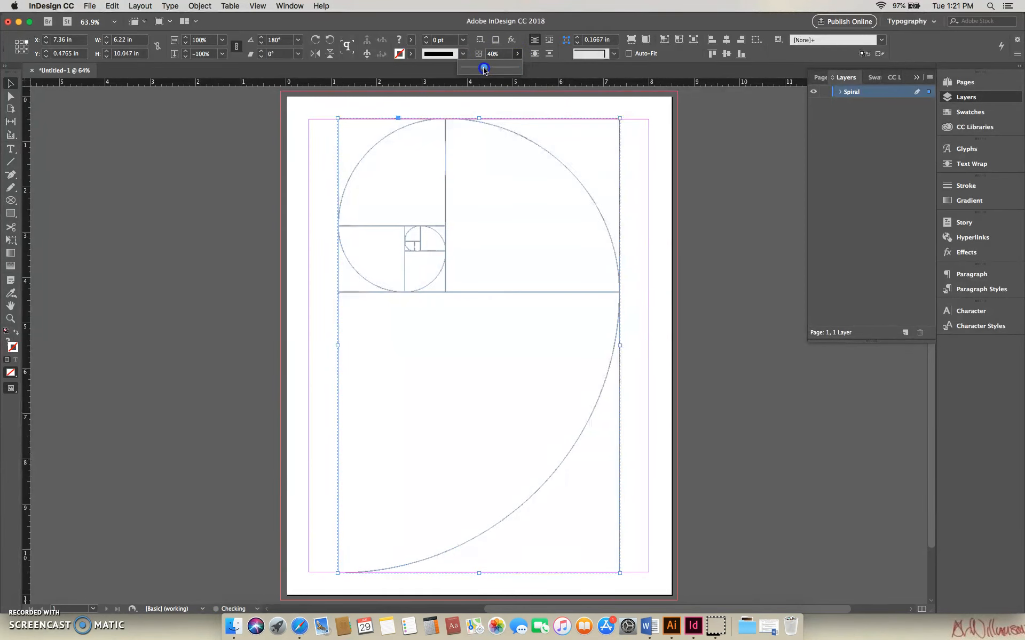
{"action": "left_click", "coordinate": [688, 130]}
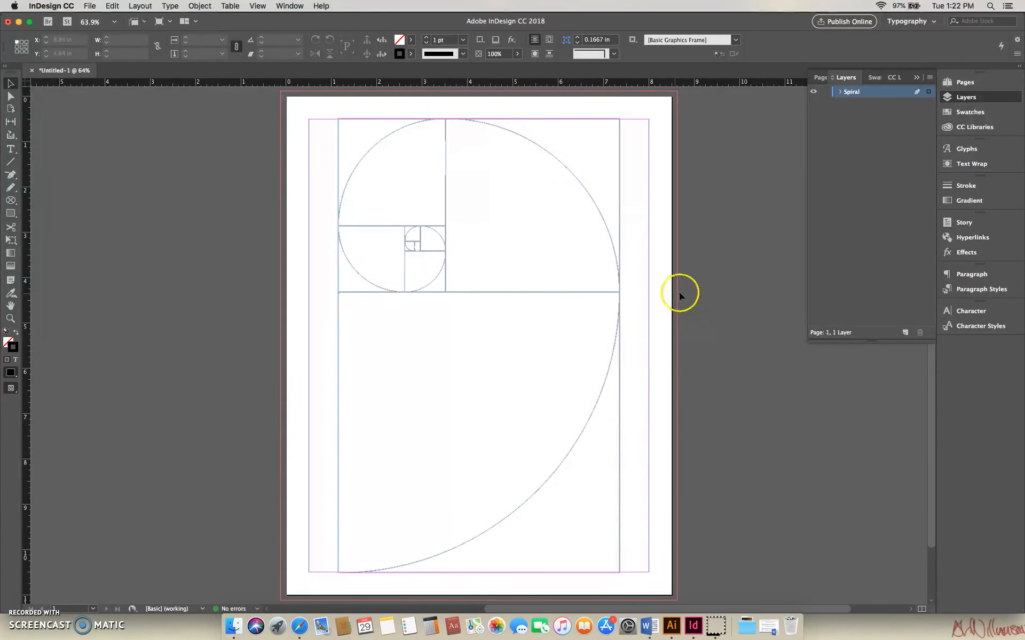
Lock the golden ratio spiral artwork in place on the page.
{"action": "left_click", "coordinate": [507, 184]}
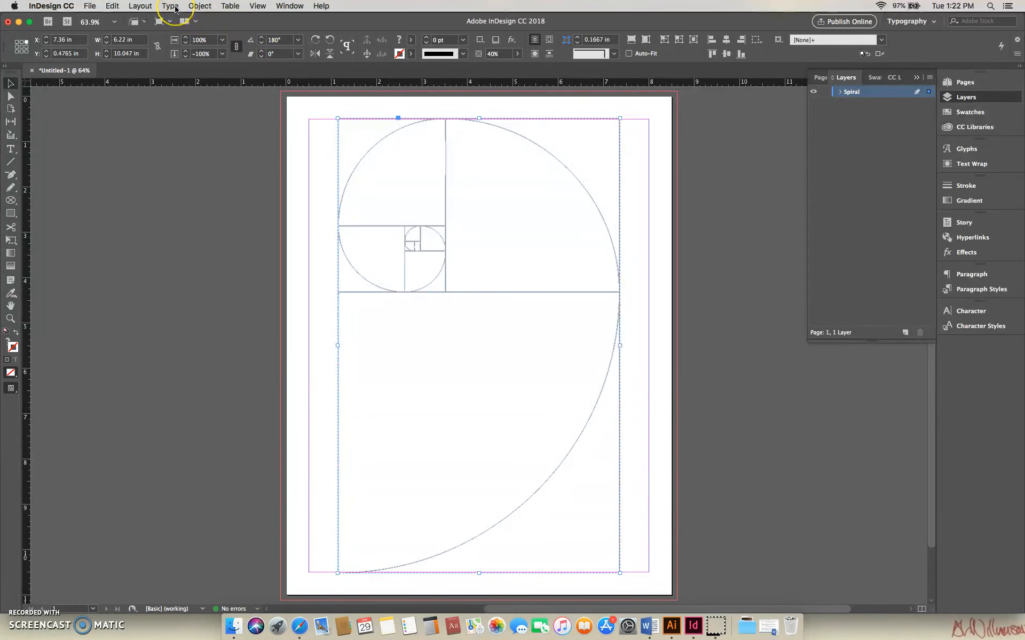
{"action": "left_click", "coordinate": [205, 10]}
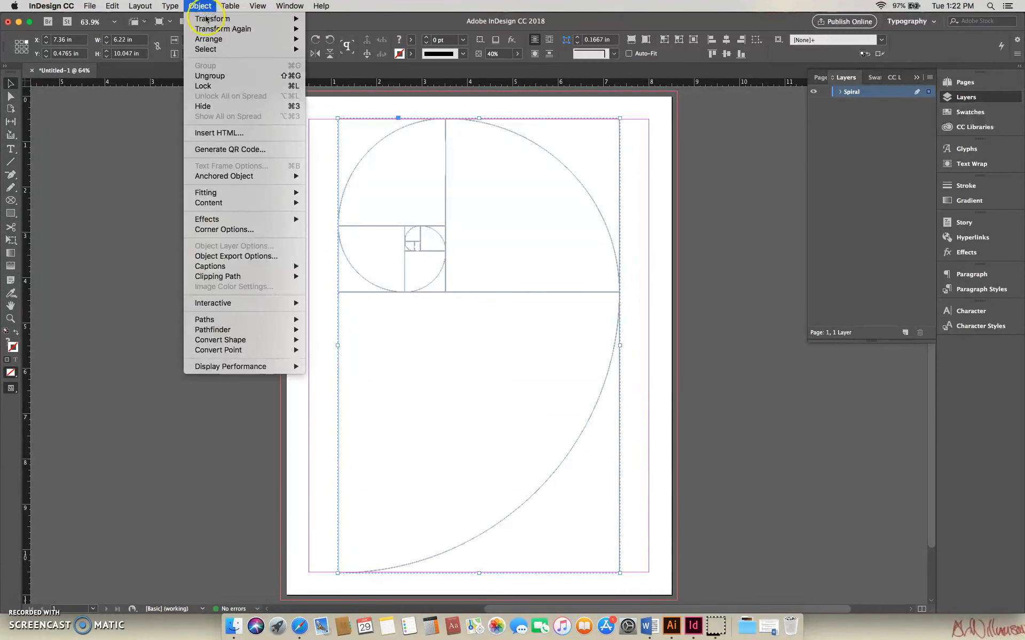
{"action": "left_click", "coordinate": [220, 86]}
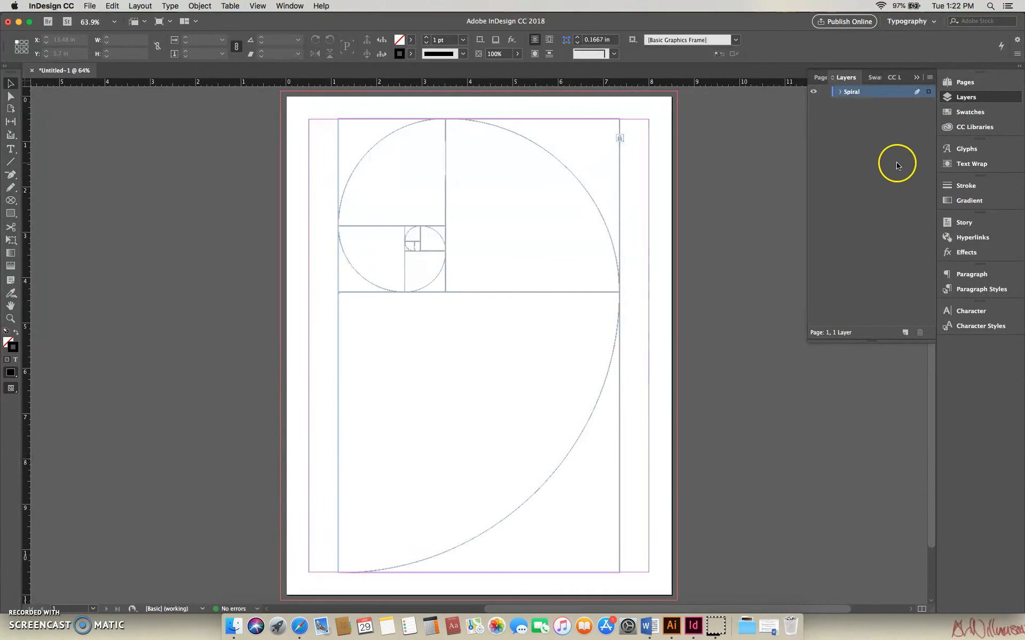
Create a new layer above Spiral and name it Backdrop.
{"action": "left_click", "coordinate": [905, 334]}
{"action": "double_click", "coordinate": [854, 92]}
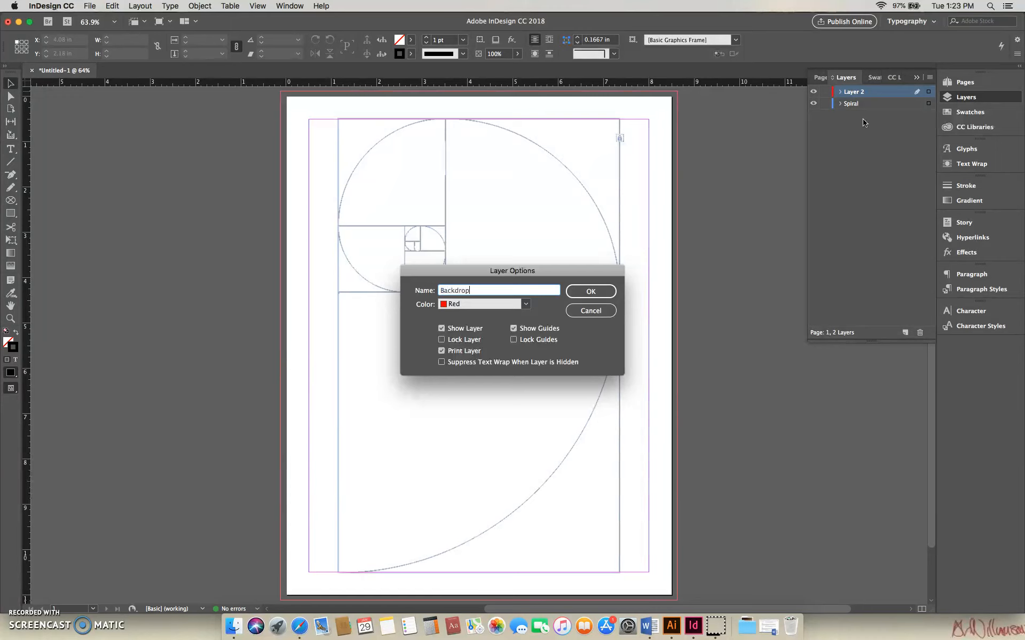
{"action": "left_click", "coordinate": [587, 293]}
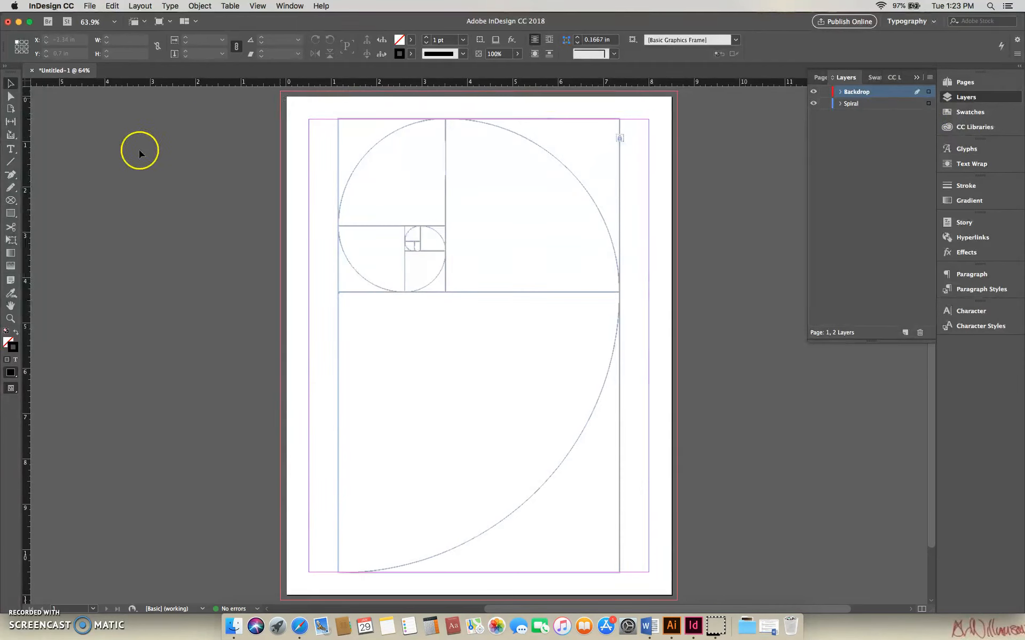
Draw an 8.75 by 11.25 in rectangle frame on the Backdrop layer, covering the whole page out to the bleed edges.
{"action": "left_click", "coordinate": [12, 201]}
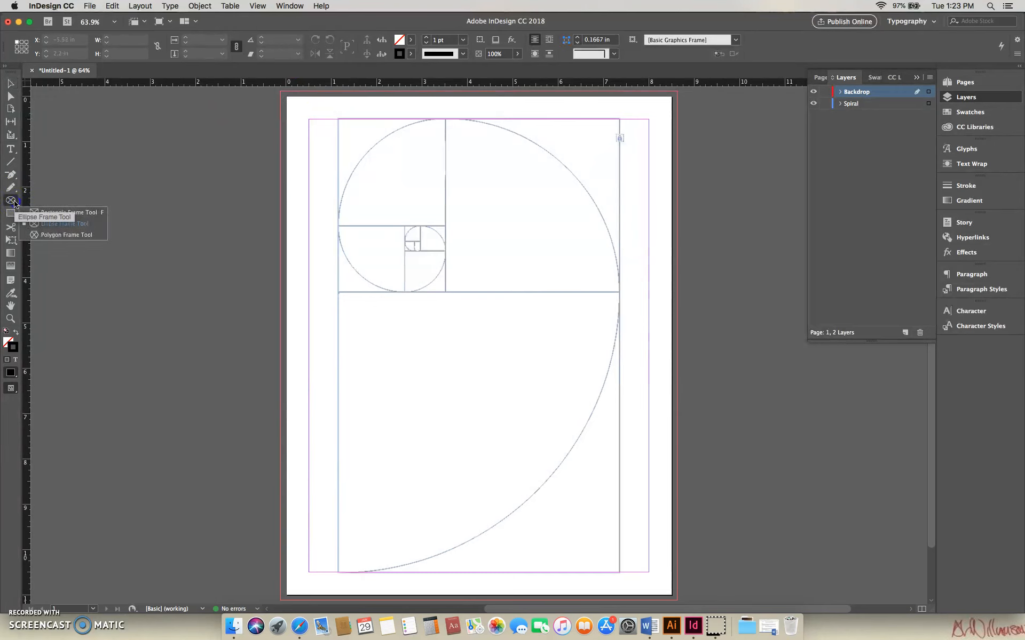
{"action": "left_click_drag", "start_coordinate": [15, 203], "coordinate": [39, 214]}
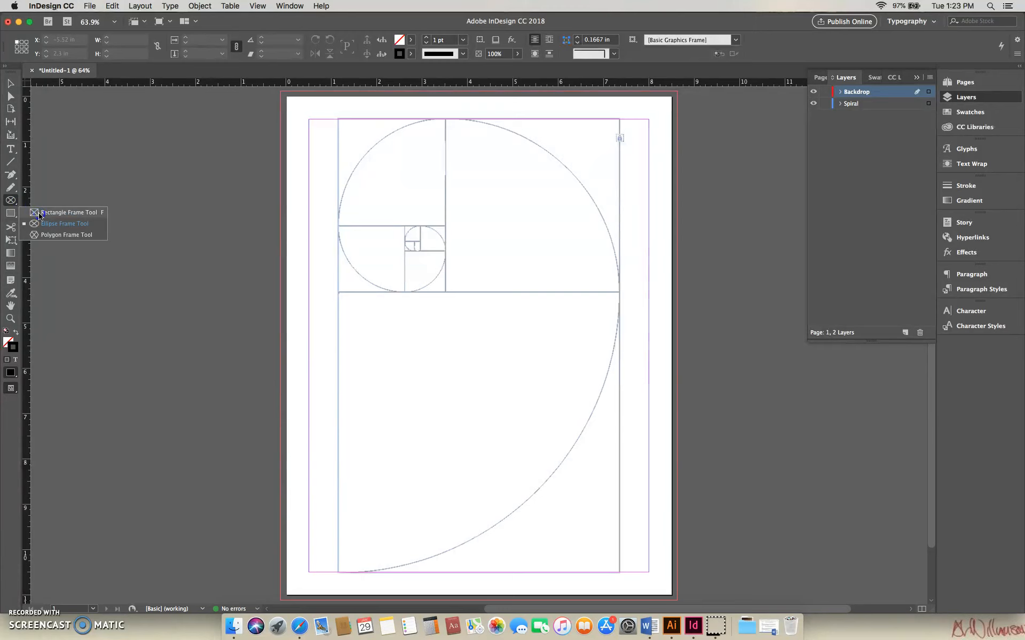
{"action": "left_click_drag", "start_coordinate": [39, 215], "coordinate": [40, 213]}
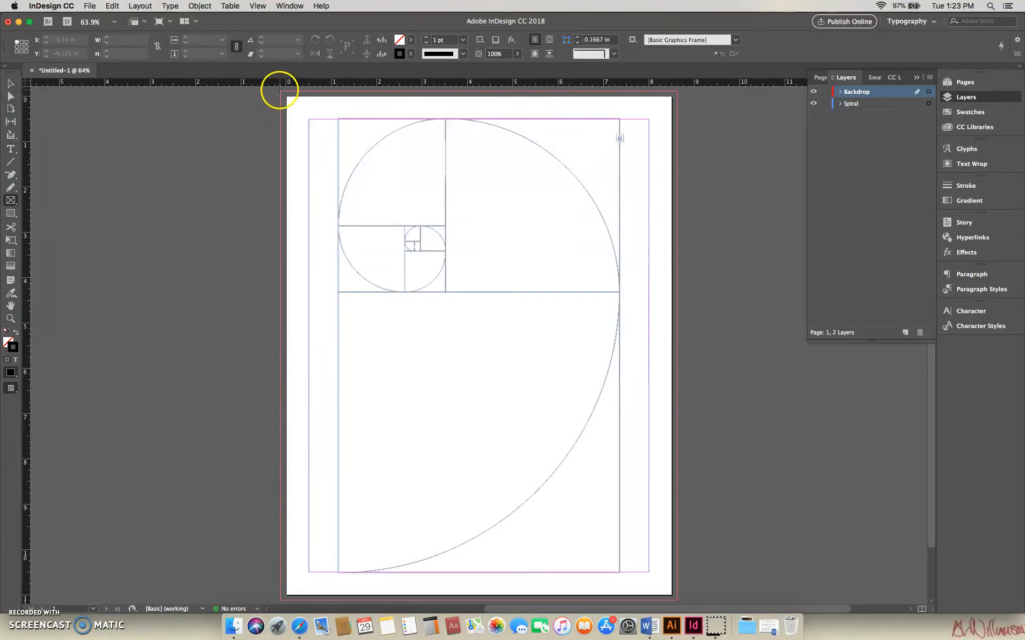
{"action": "left_click_drag", "start_coordinate": [280, 90], "coordinate": [677, 601]}
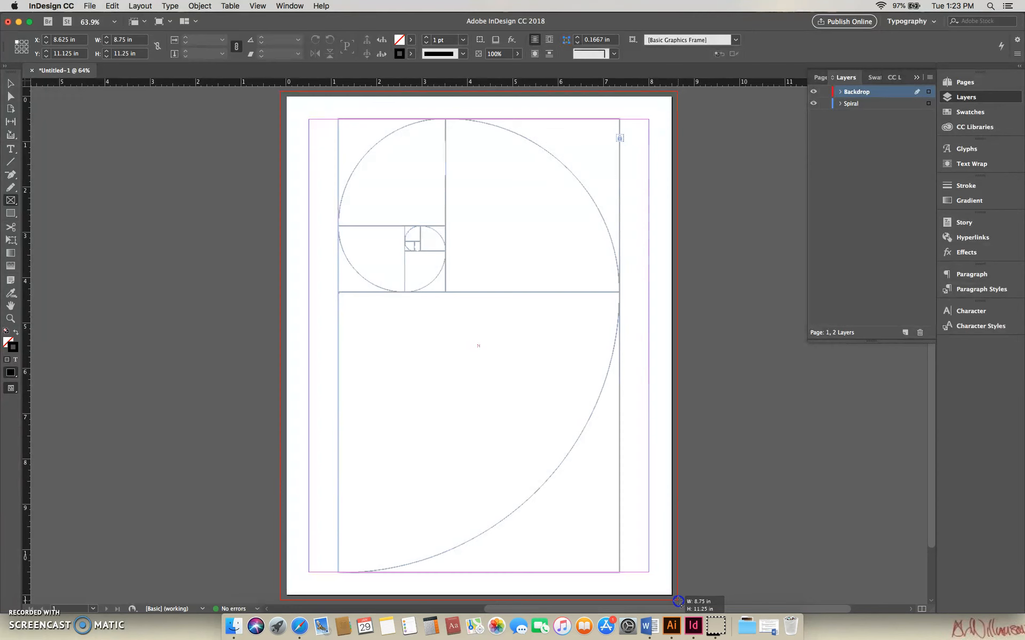
{"action": "left_click_drag", "start_coordinate": [678, 600], "coordinate": [678, 601]}
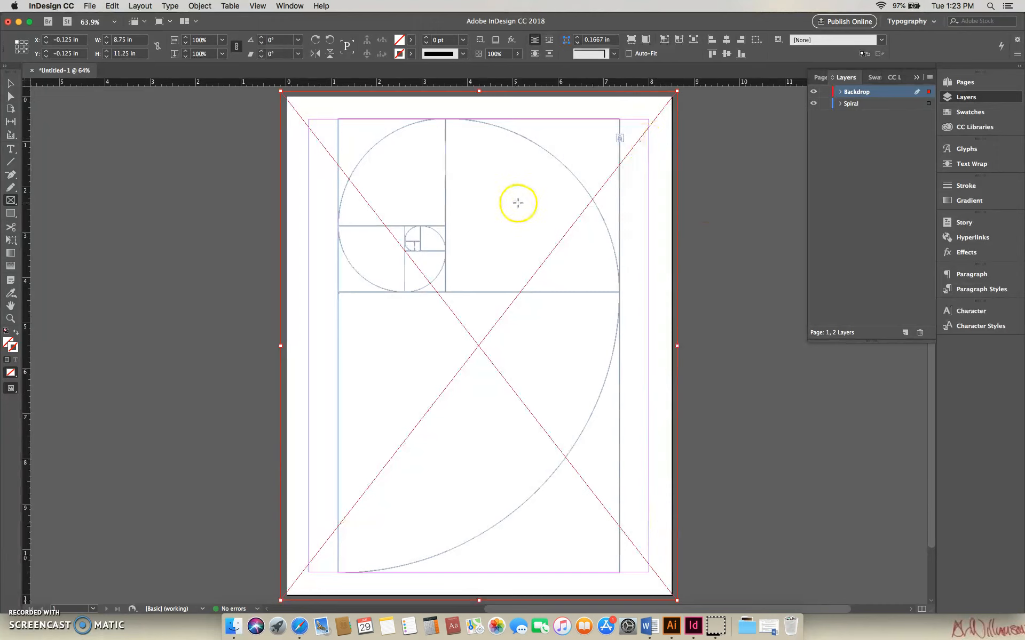
Place the photo _DSC0022.JPG from the Sanibel Island photos folder into the full-page frame.
{"action": "left_click", "coordinate": [94, 8]}
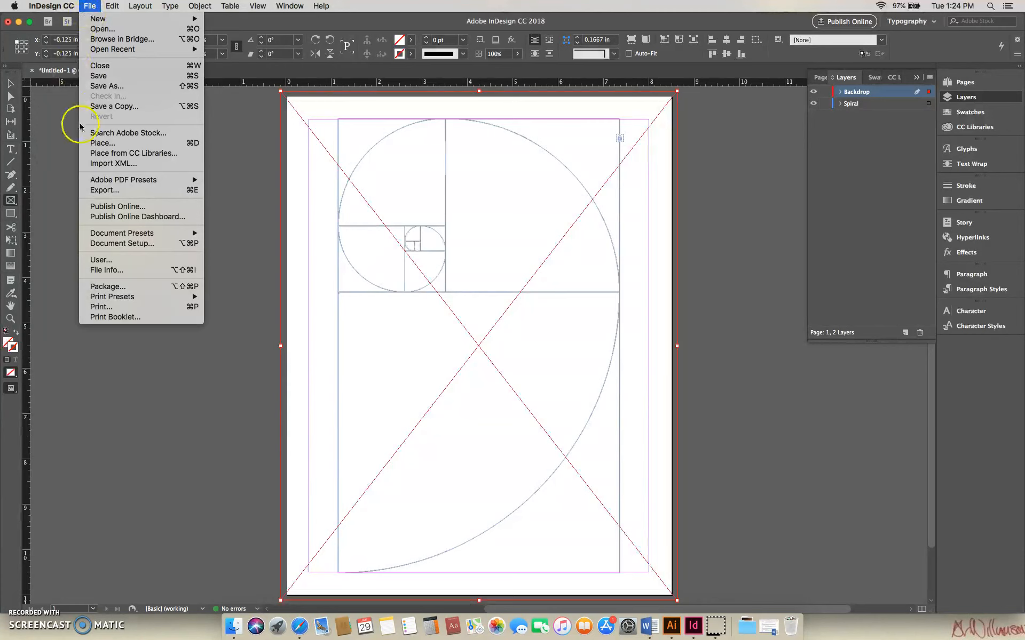
{"action": "left_click", "coordinate": [103, 144]}
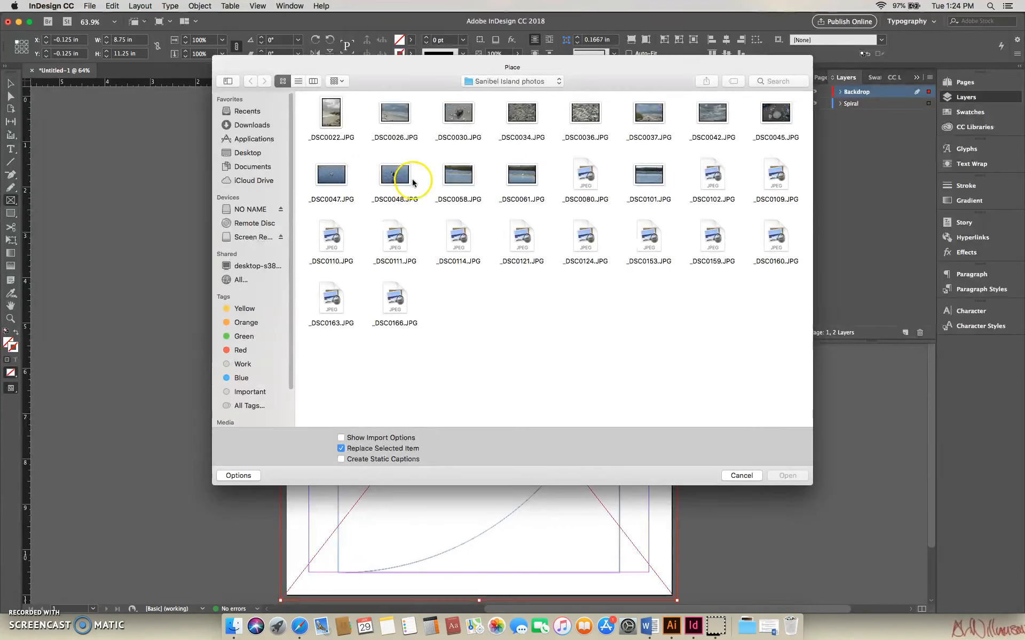
{"action": "left_click", "coordinate": [331, 115]}
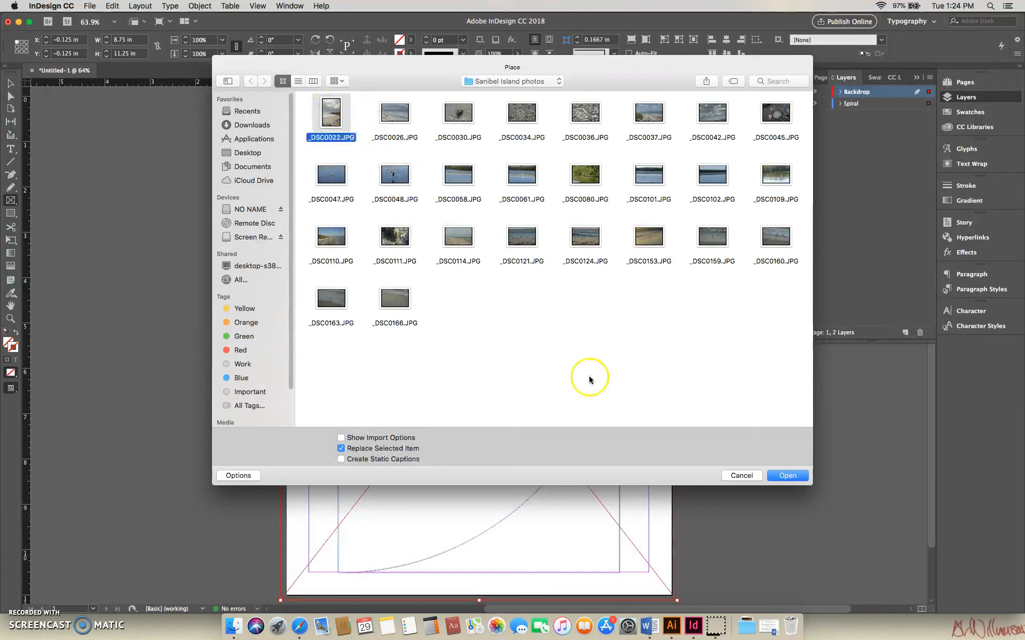
{"action": "left_click", "coordinate": [787, 476]}
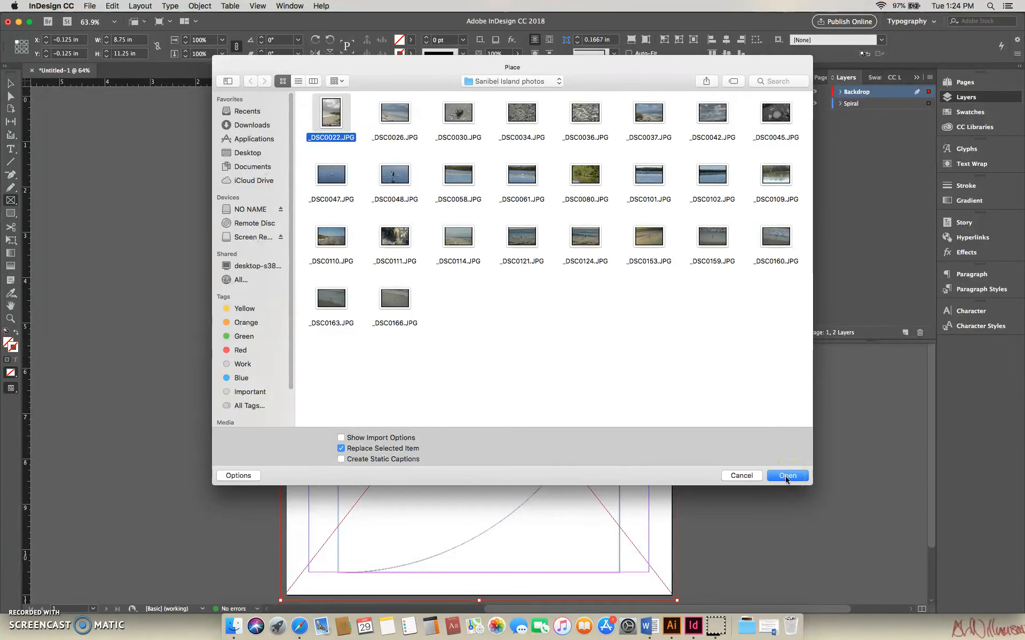
{"action": "left_click", "coordinate": [786, 478]}
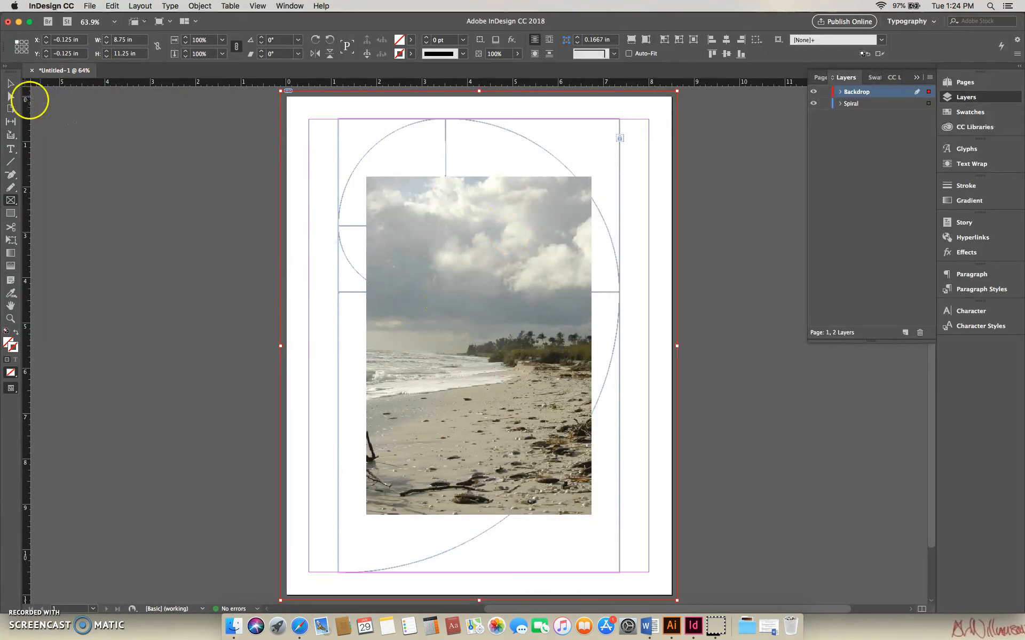
Align the beach photo with the frame's upper-left corner and scale it proportionally to the frame's full 8.75 in width.
{"action": "left_click", "coordinate": [10, 84]}
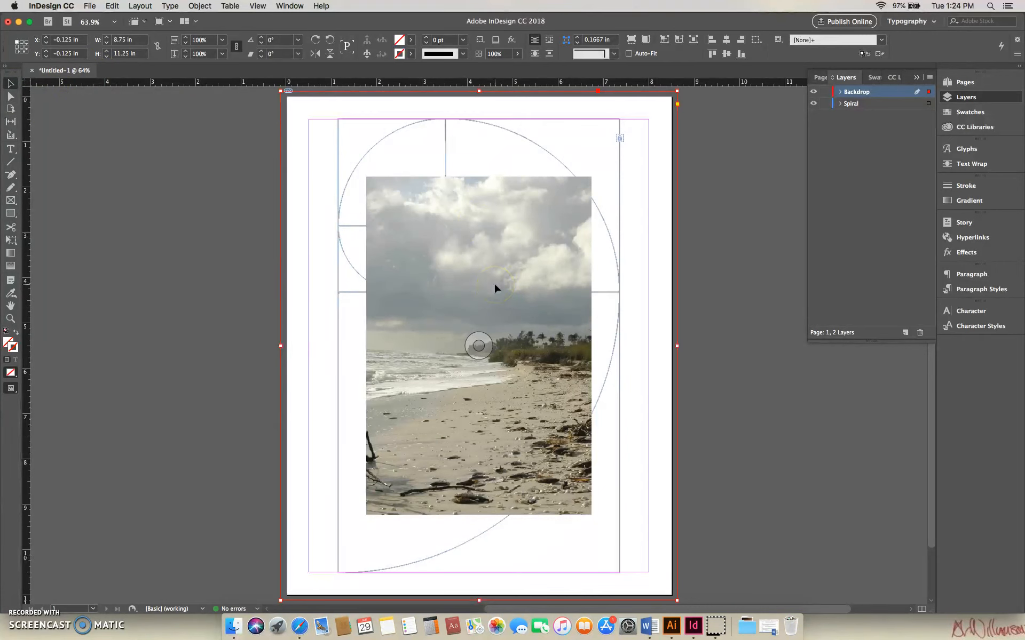
{"action": "left_click_drag", "start_coordinate": [494, 288], "coordinate": [403, 196]}
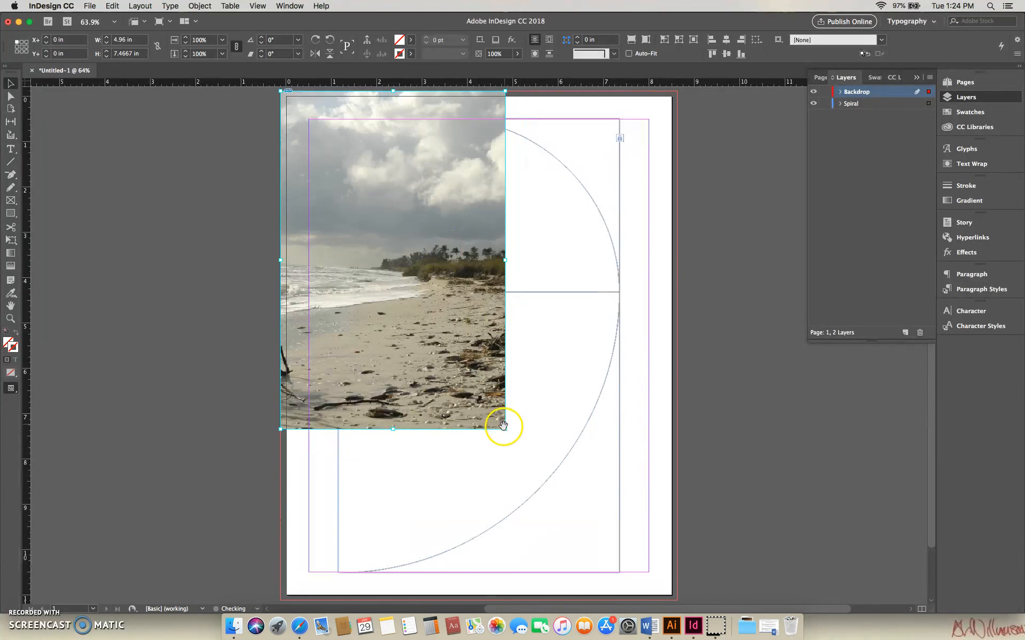
{"action": "left_click_drag", "start_coordinate": [505, 431], "coordinate": [676, 553]}
{"action": "left_click_drag", "start_coordinate": [934, 406], "coordinate": [940, 428]}
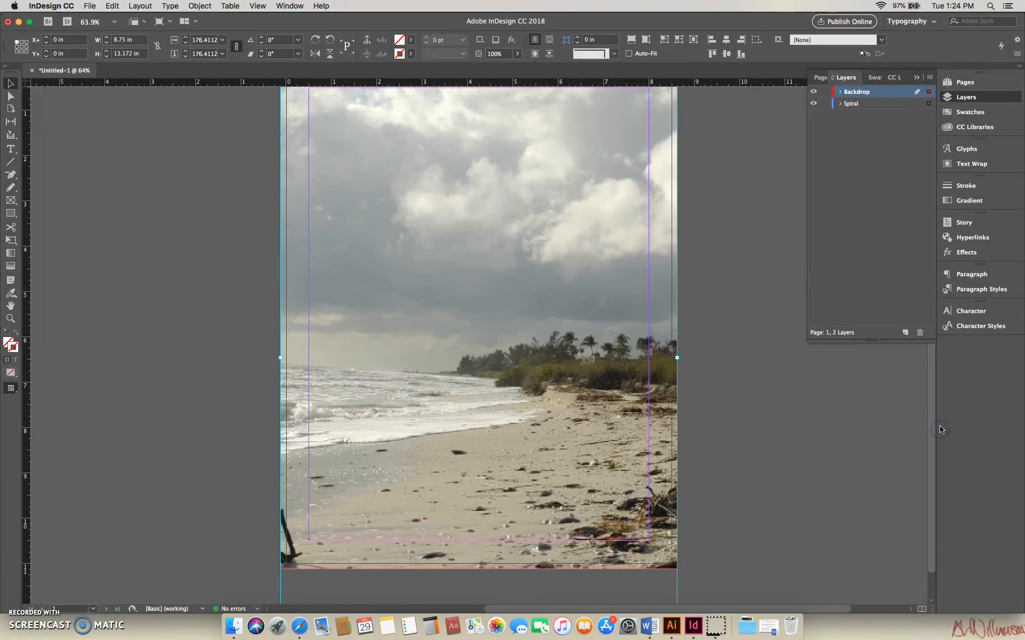
{"action": "key", "text": "super+minus"}
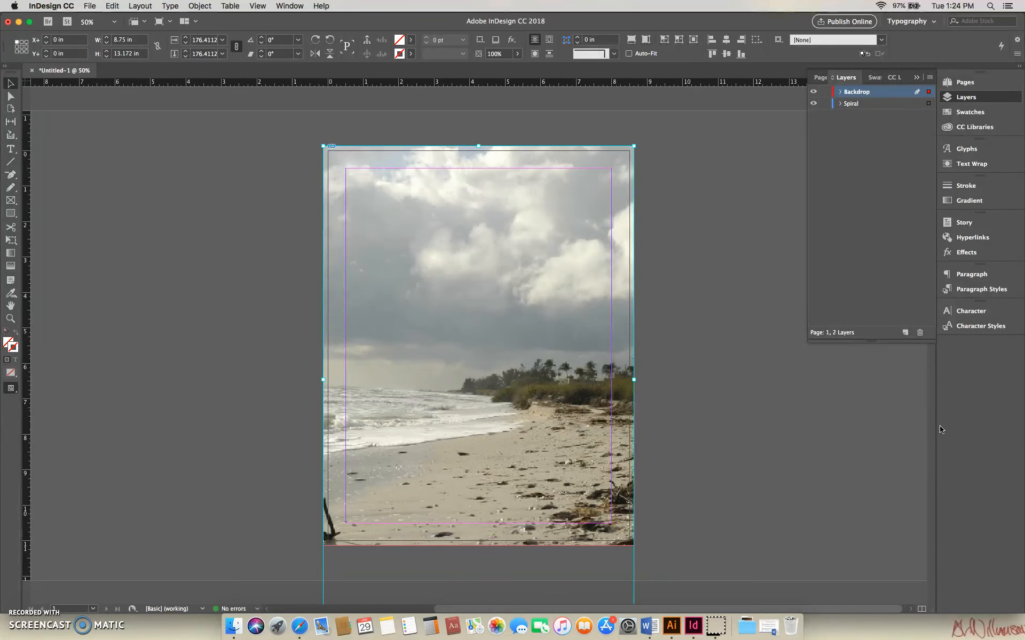
Shift the beach photo upward within its frame and enlarge it to about 9.09 by 13.68 in.
{"action": "left_click_drag", "start_coordinate": [515, 265], "coordinate": [514, 249]}
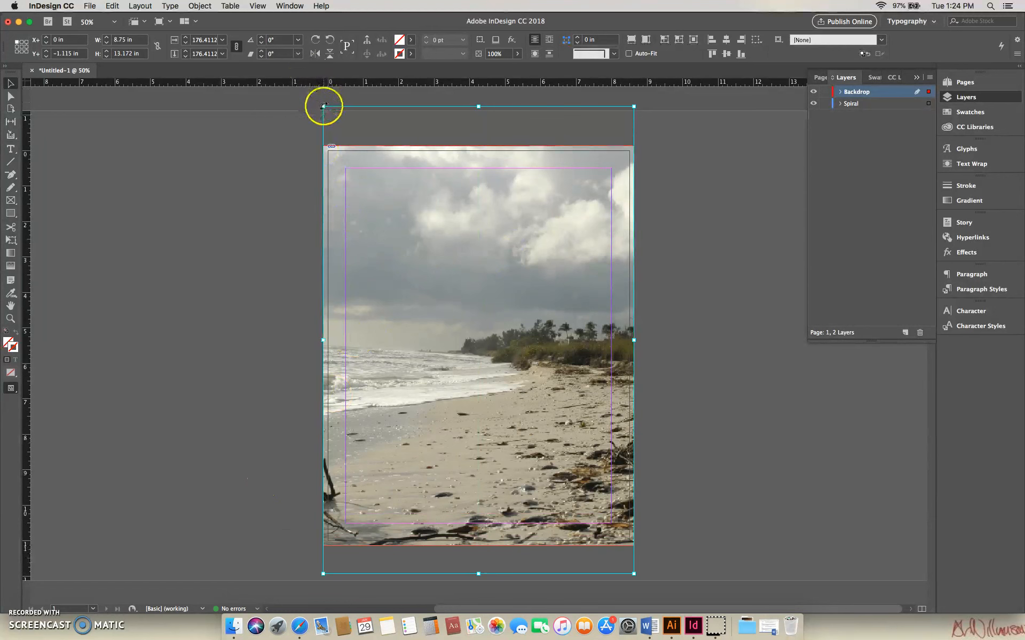
{"action": "left_click_drag", "start_coordinate": [323, 106], "coordinate": [311, 88]}
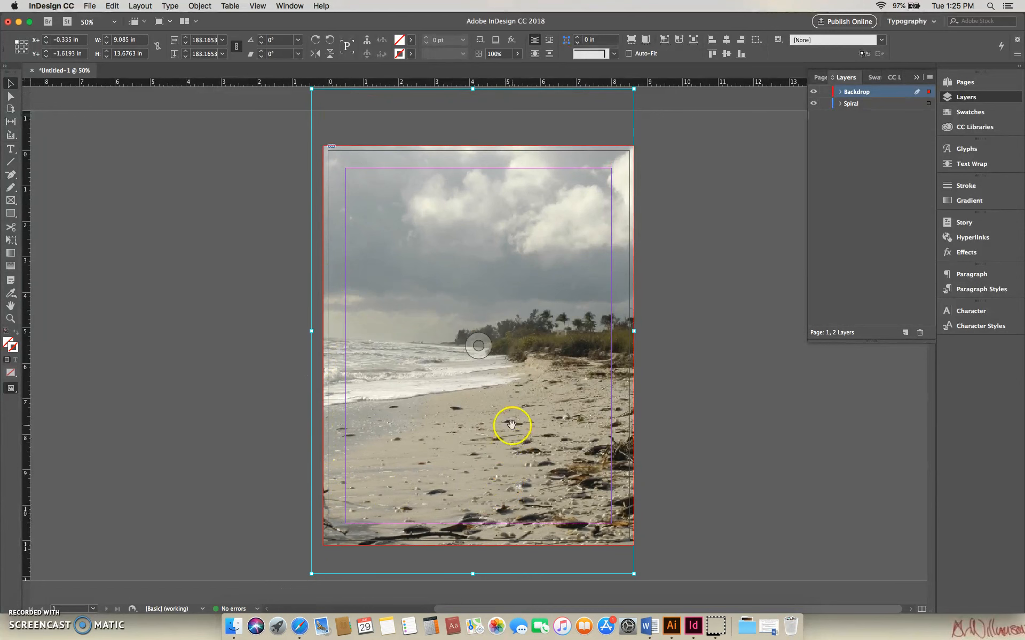
{"action": "left_click_drag", "start_coordinate": [517, 423], "coordinate": [551, 396]}
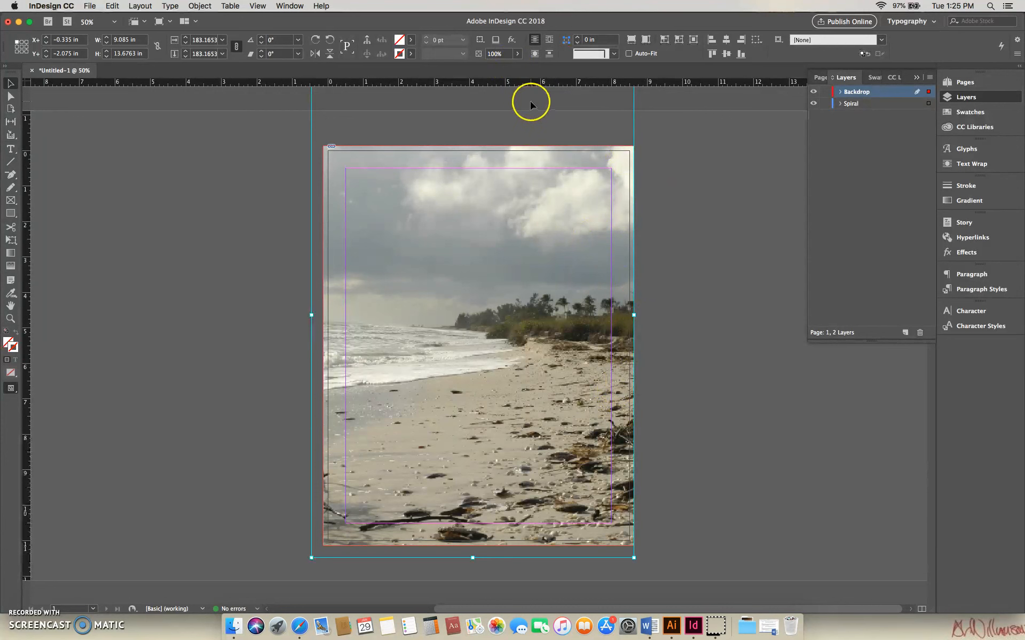
Lower the beach photo's opacity to 49% and deselect it.
{"action": "left_click", "coordinate": [517, 55]}
{"action": "left_click", "coordinate": [518, 55]}
{"action": "left_click_drag", "start_coordinate": [518, 67], "coordinate": [490, 67]}
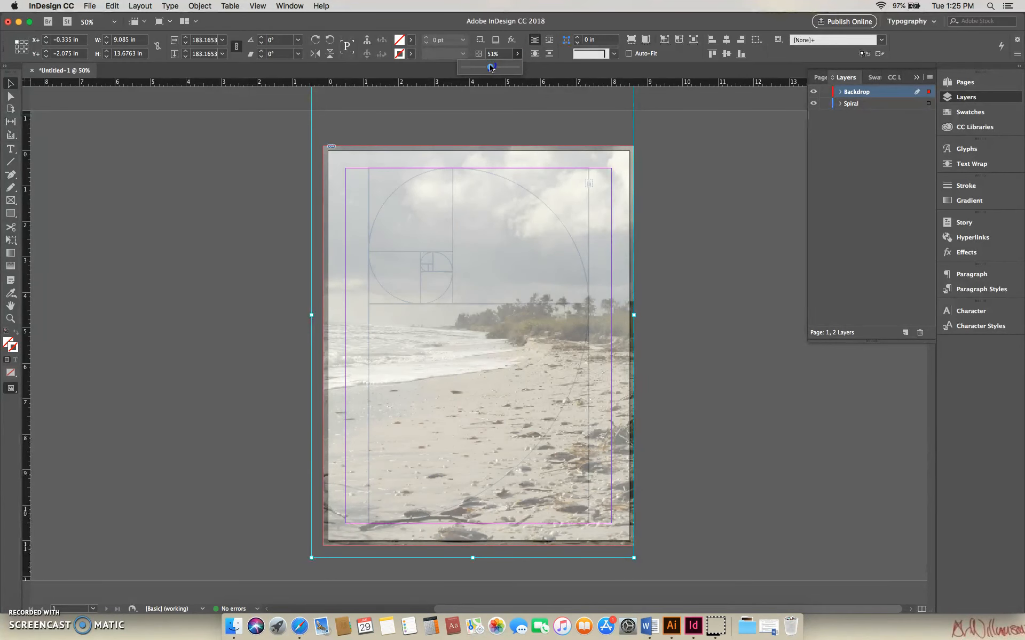
{"action": "left_click_drag", "start_coordinate": [490, 68], "coordinate": [489, 68]}
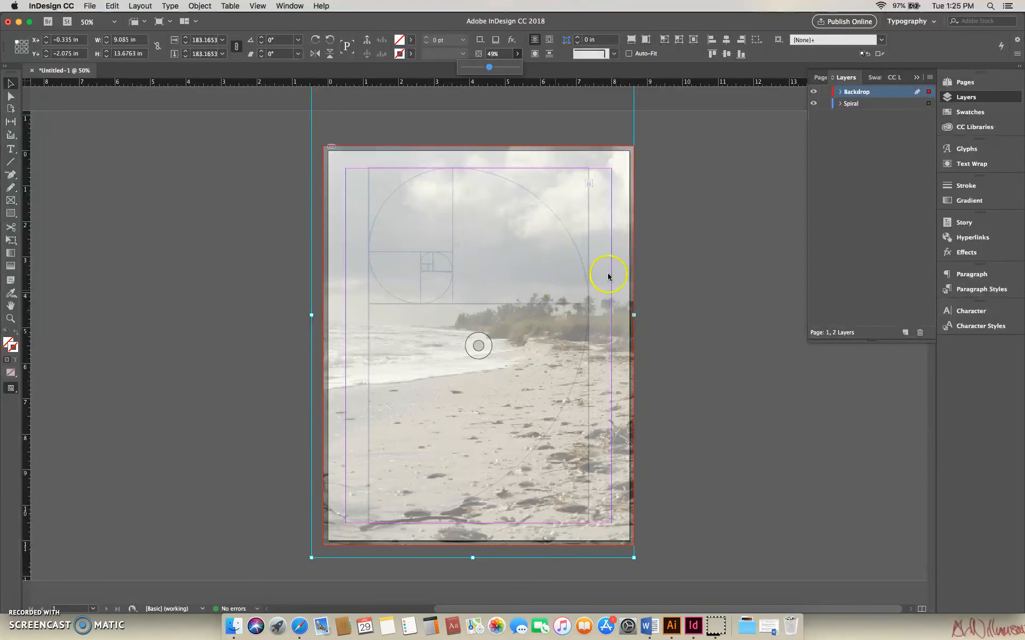
{"action": "left_click", "coordinate": [663, 241]}
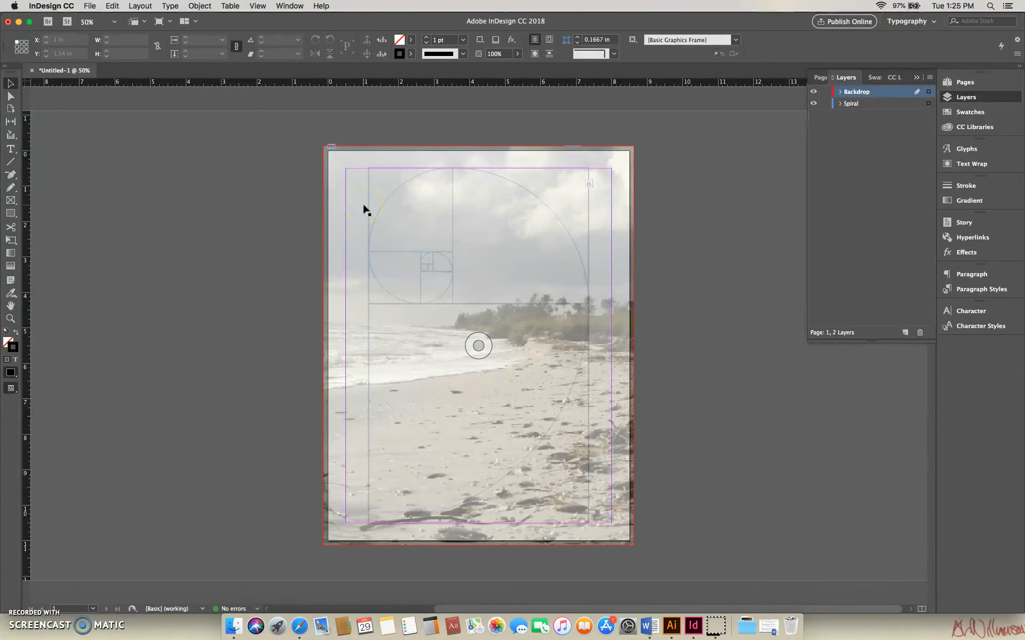
{"action": "left_click", "coordinate": [237, 180]}
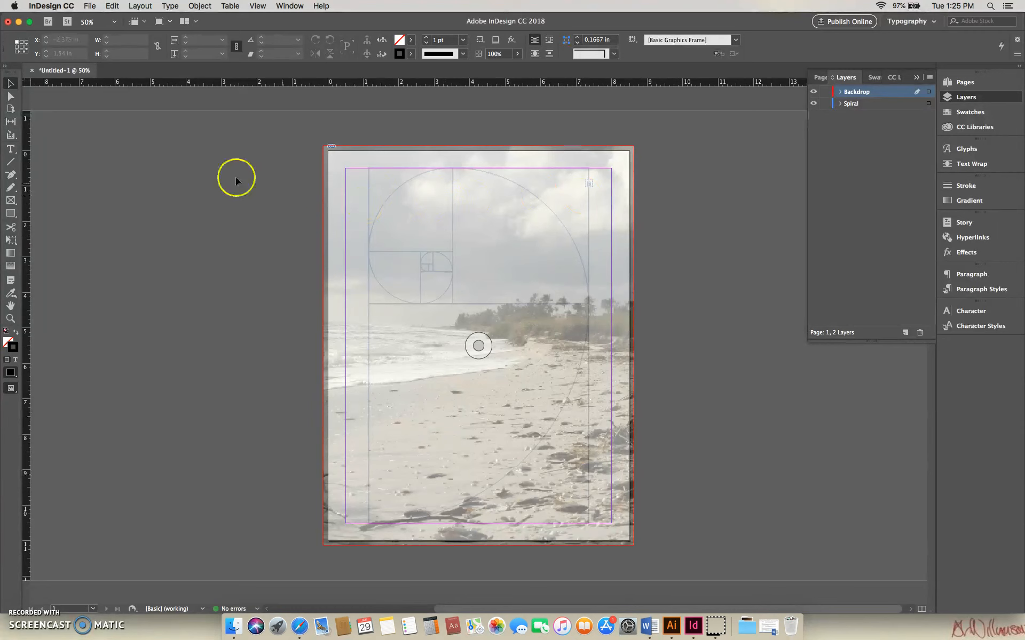
Change the active frame tool from rectangle to Ellipse Frame.
{"action": "left_click", "coordinate": [11, 201]}
{"action": "left_click_drag", "start_coordinate": [14, 203], "coordinate": [53, 230]}
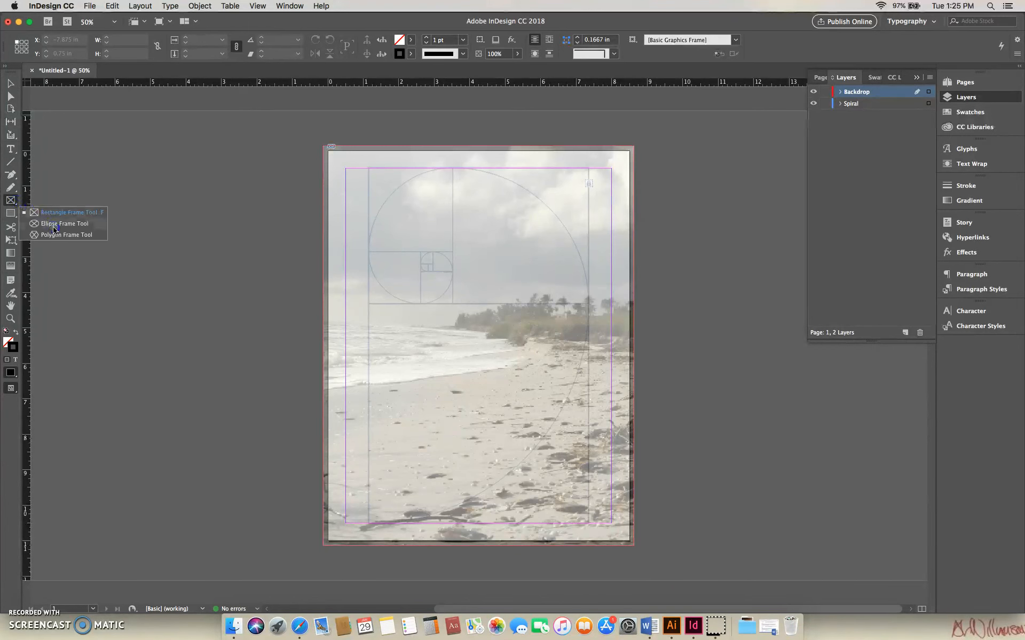
{"action": "left_click_drag", "start_coordinate": [54, 229], "coordinate": [54, 227]}
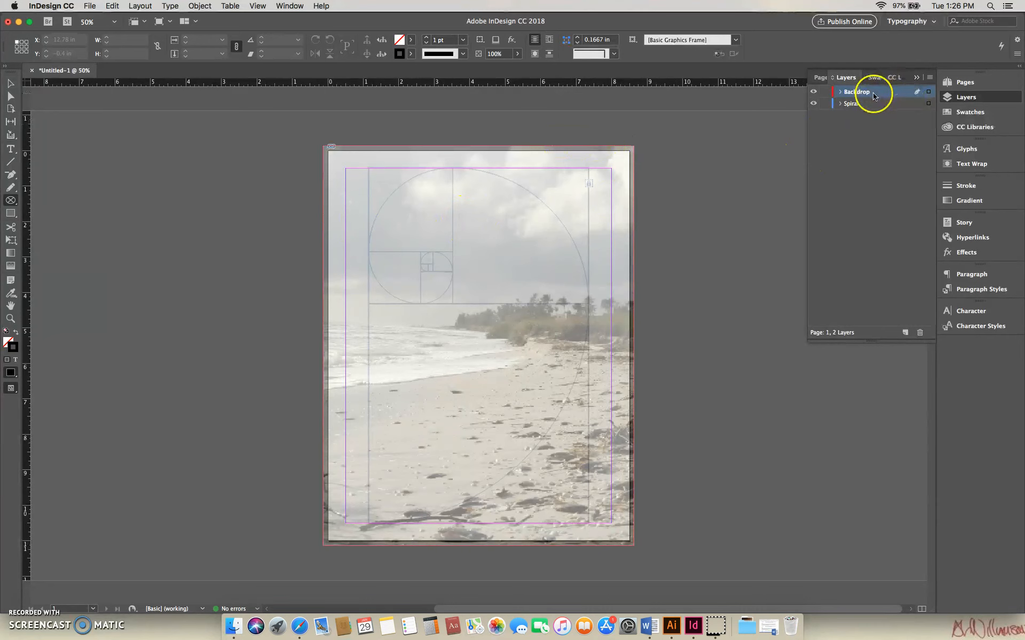
Select the beach photo's frame on the Backdrop layer and lock it in place.
{"action": "left_click", "coordinate": [8, 83]}
{"action": "left_click", "coordinate": [437, 165]}
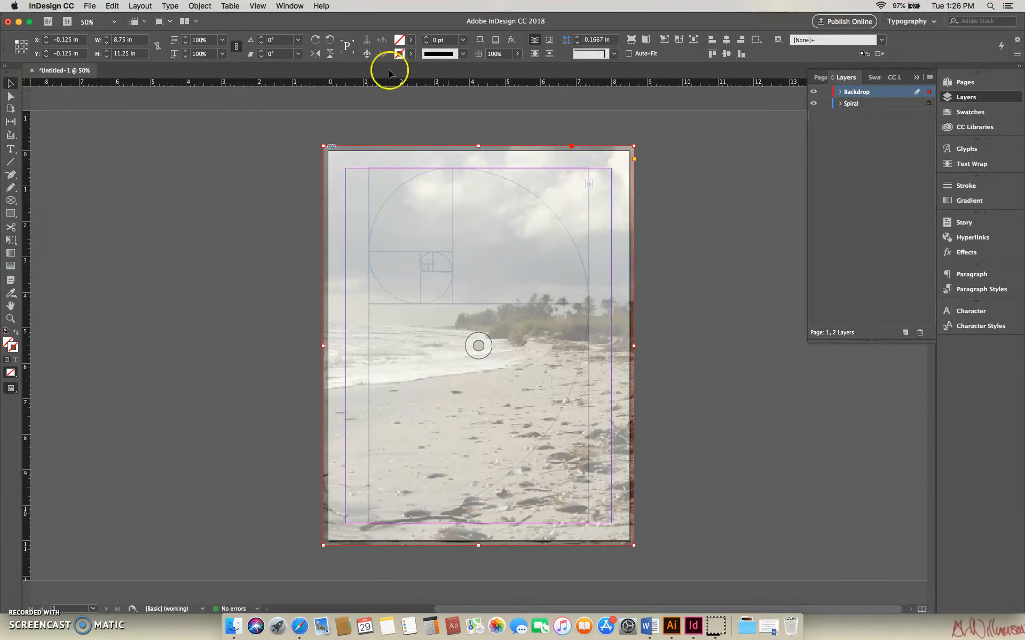
{"action": "left_click", "coordinate": [139, 6]}
{"action": "mouse_move", "coordinate": [164, 7]}
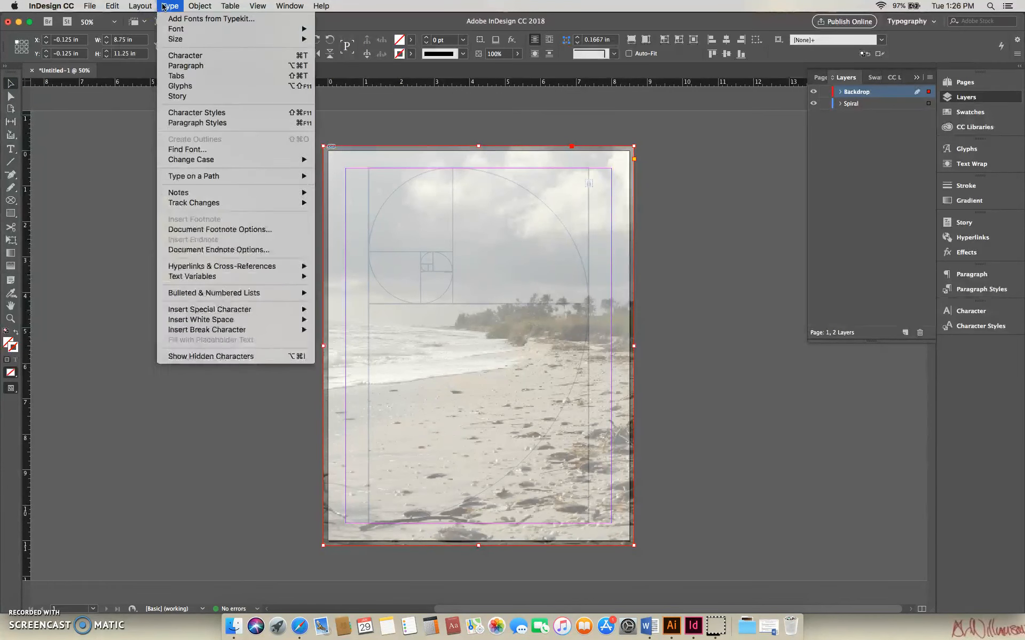
{"action": "mouse_move", "coordinate": [201, 7]}
{"action": "left_click", "coordinate": [217, 87]}
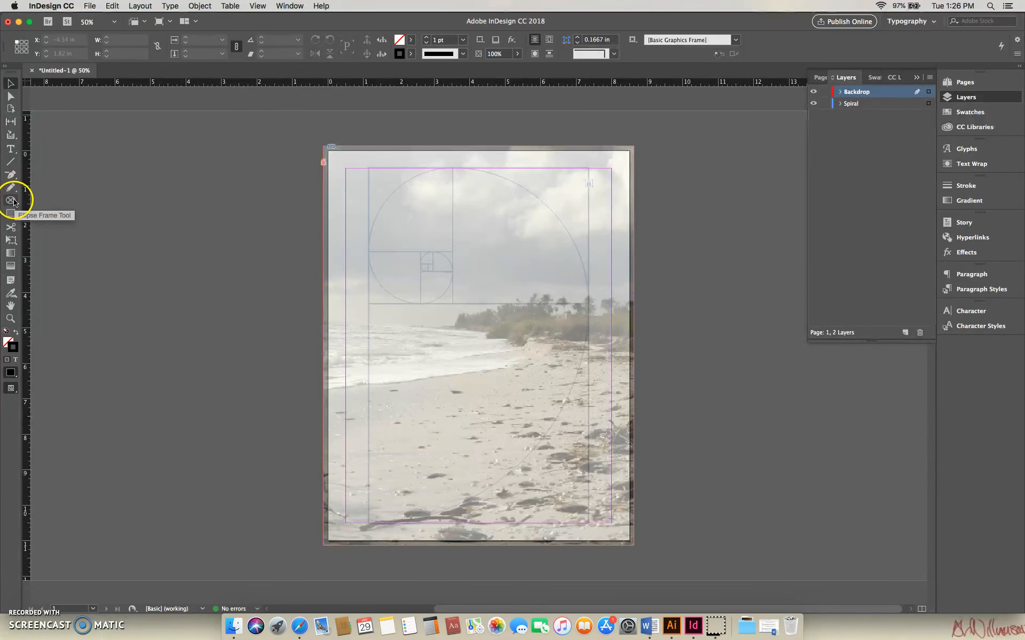
Create a new top layer named Stupid Bird and activate the Ellipse Frame tool for drawing on it.
{"action": "left_click", "coordinate": [900, 330]}
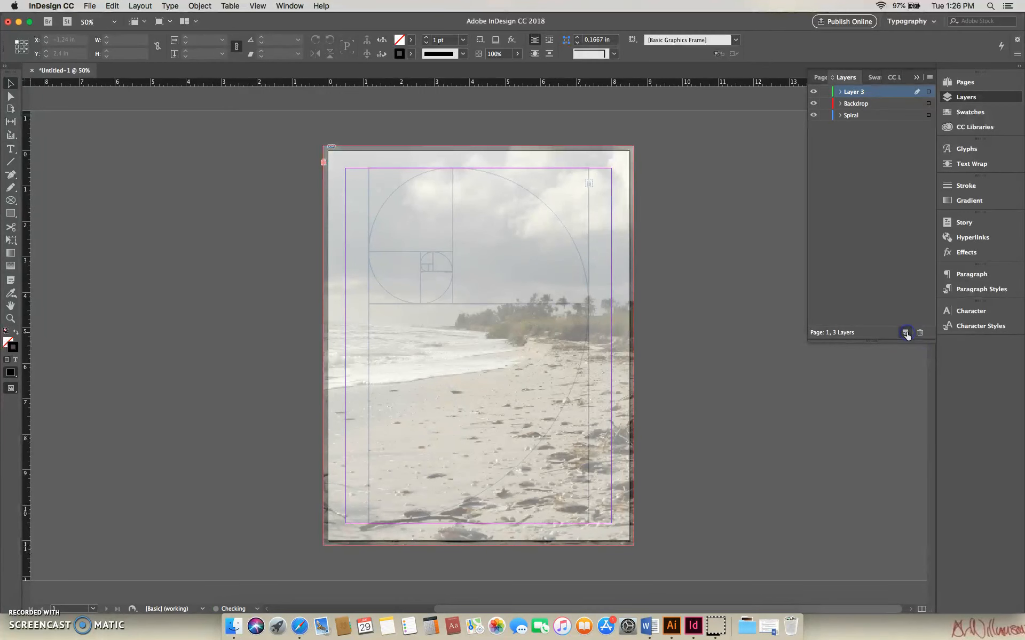
{"action": "double_click", "coordinate": [856, 93]}
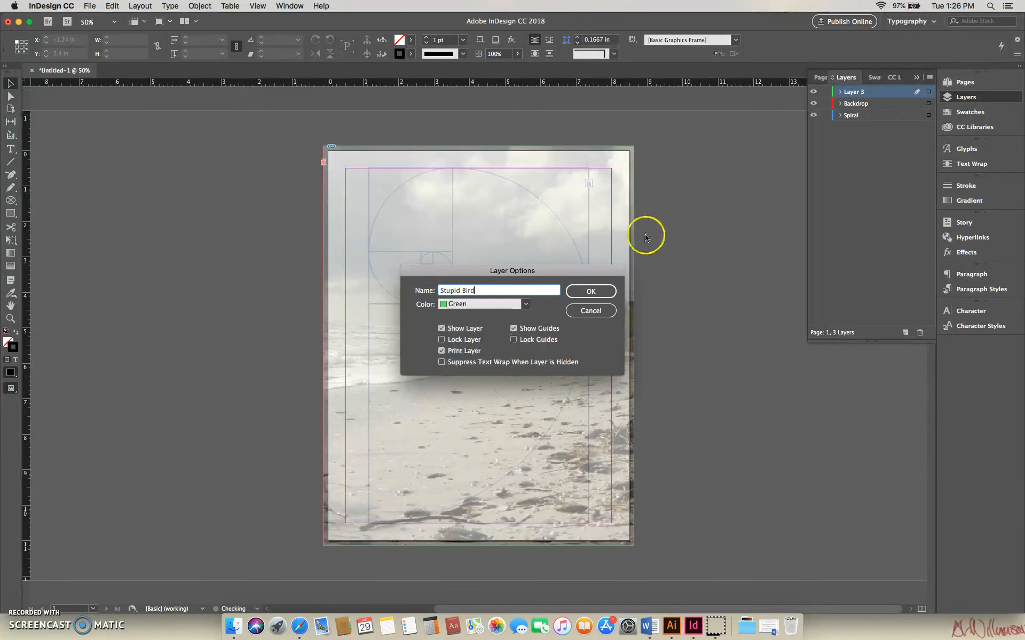
{"action": "left_click", "coordinate": [596, 291]}
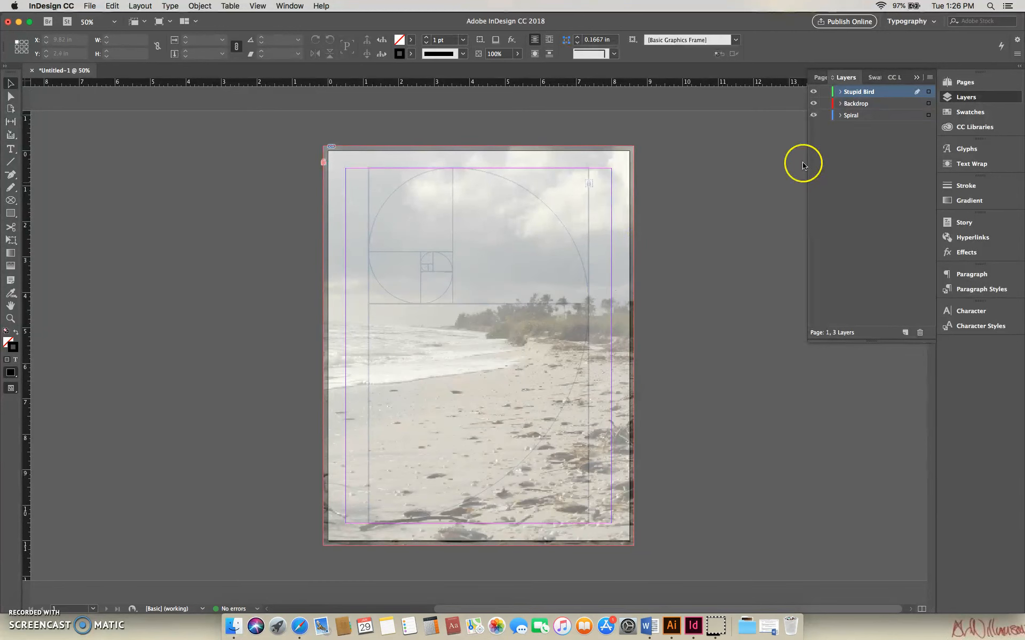
{"action": "left_click", "coordinate": [11, 200]}
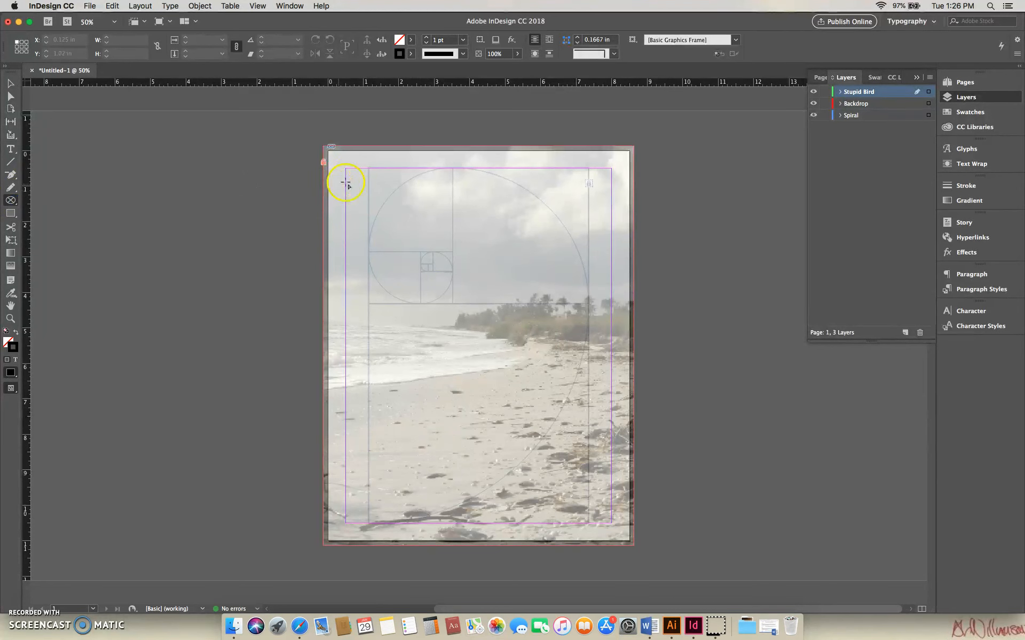
Draw a circular frame about 3.45 in wide in the page's upper-left area and place _DSC0048.JPG in it.
{"action": "left_click_drag", "start_coordinate": [352, 175], "coordinate": [495, 297]}
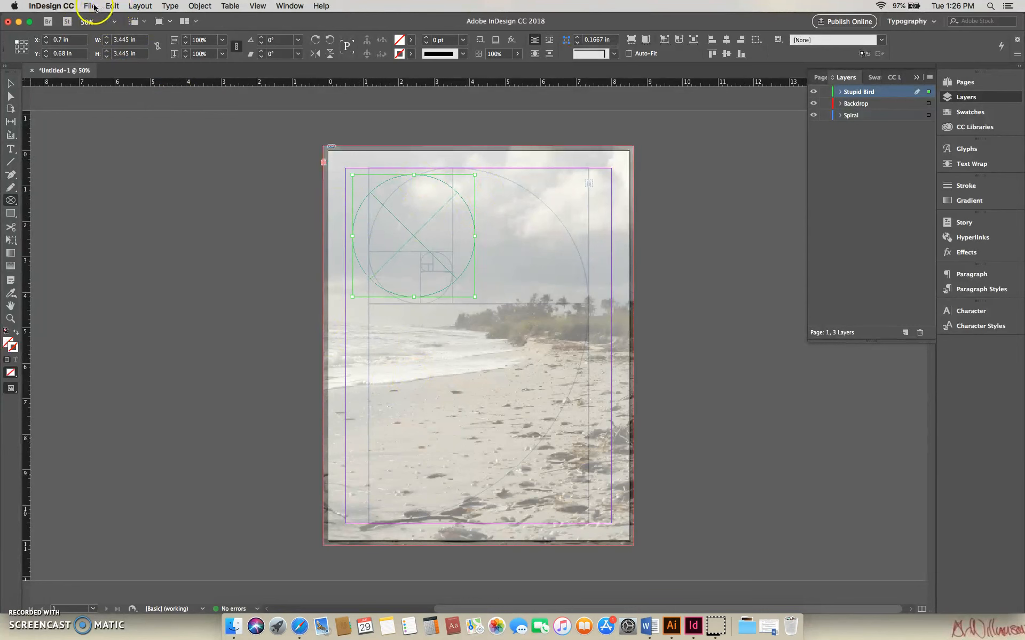
{"action": "left_click", "coordinate": [111, 7]}
{"action": "mouse_move", "coordinate": [95, 8]}
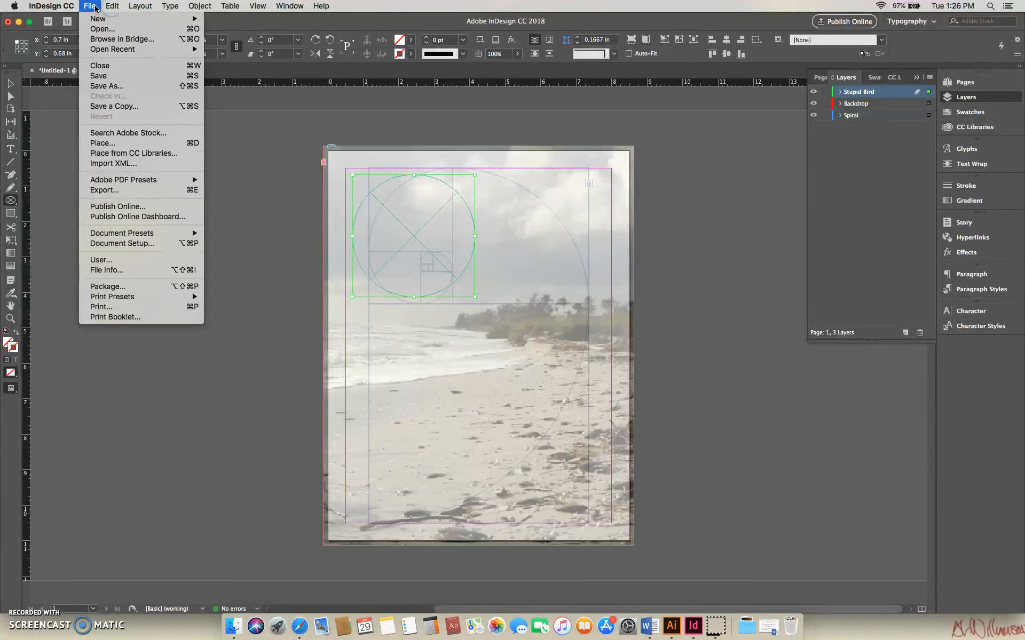
{"action": "left_click", "coordinate": [103, 148]}
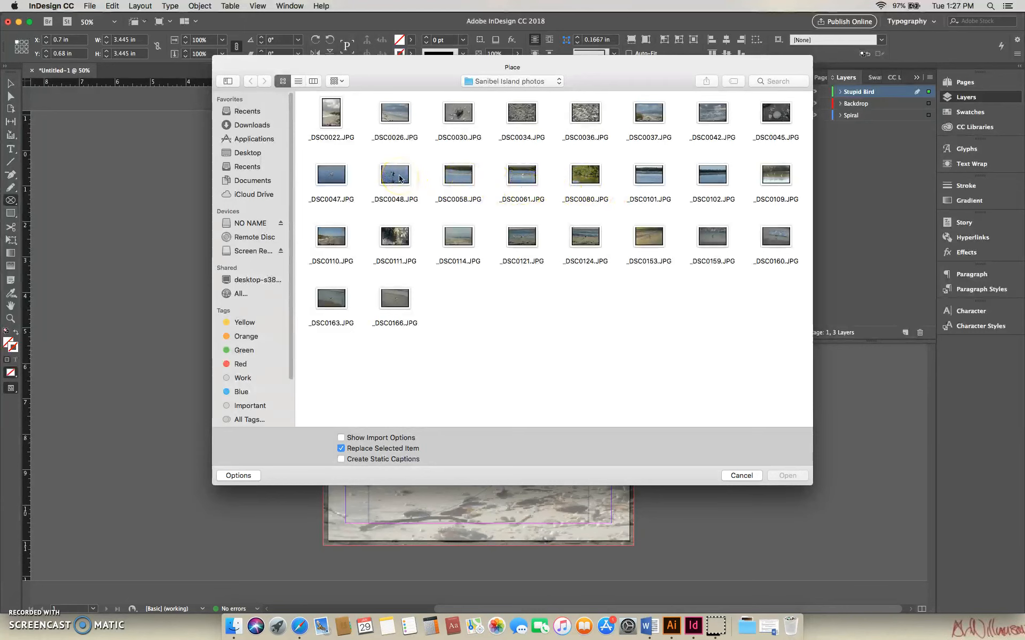
{"action": "left_click", "coordinate": [339, 179]}
{"action": "left_click", "coordinate": [393, 179]}
{"action": "left_click", "coordinate": [787, 475]}
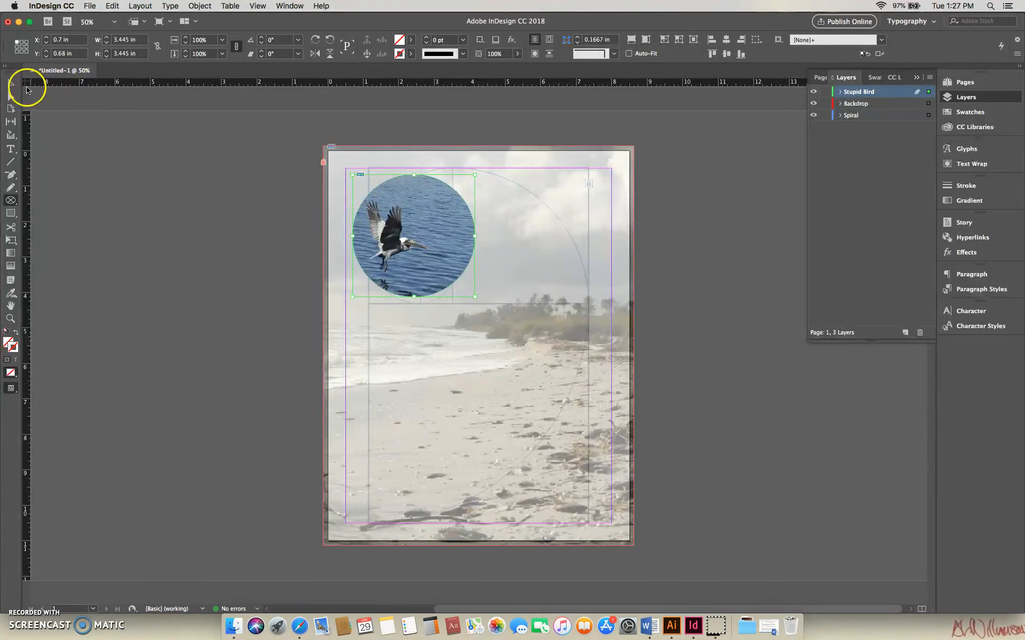
Shift the bird photo to the right inside its circular frame so the bird is centred, and deselect it.
{"action": "left_click", "coordinate": [11, 83]}
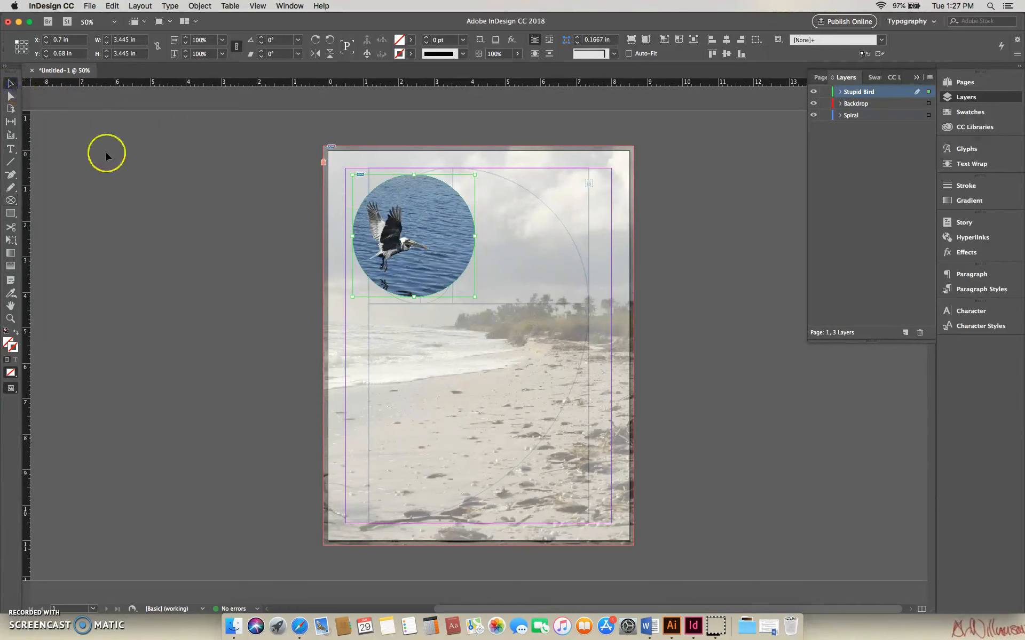
{"action": "left_click_drag", "start_coordinate": [401, 248], "coordinate": [434, 250]}
{"action": "left_click", "coordinate": [415, 257]}
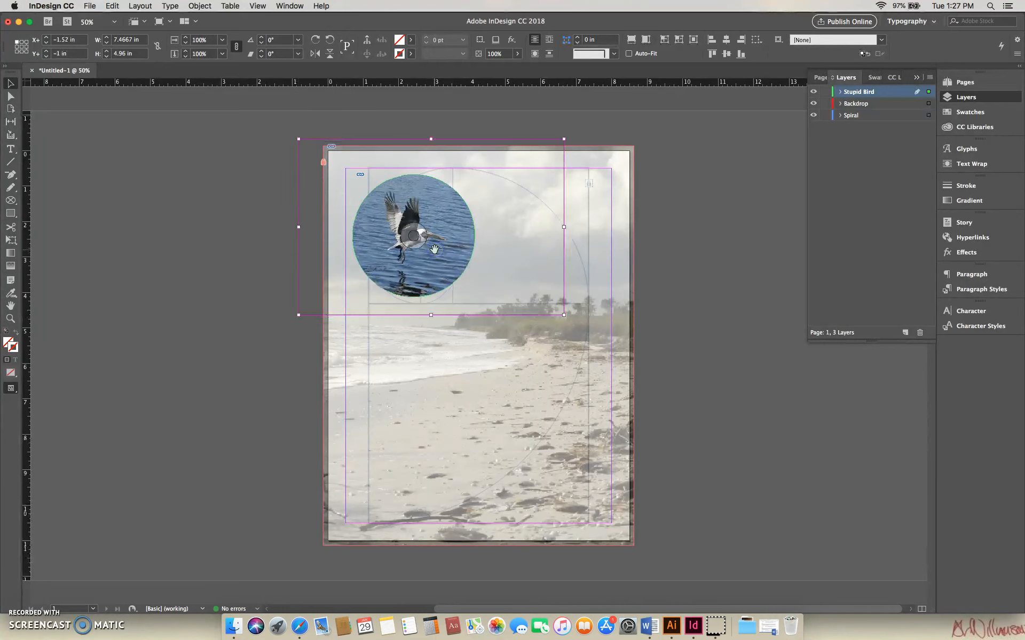
{"action": "left_click", "coordinate": [580, 259]}
{"action": "left_click", "coordinate": [256, 224]}
{"action": "left_click", "coordinate": [468, 236]}
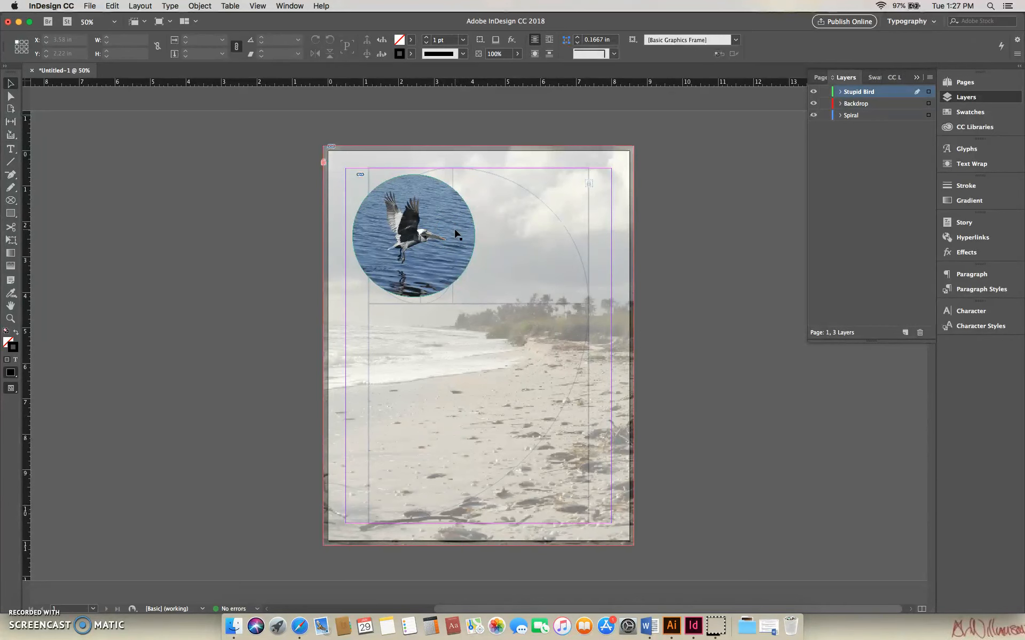
Select the circular bird frame and set its stroke colour to Paper.
{"action": "left_click", "coordinate": [457, 232]}
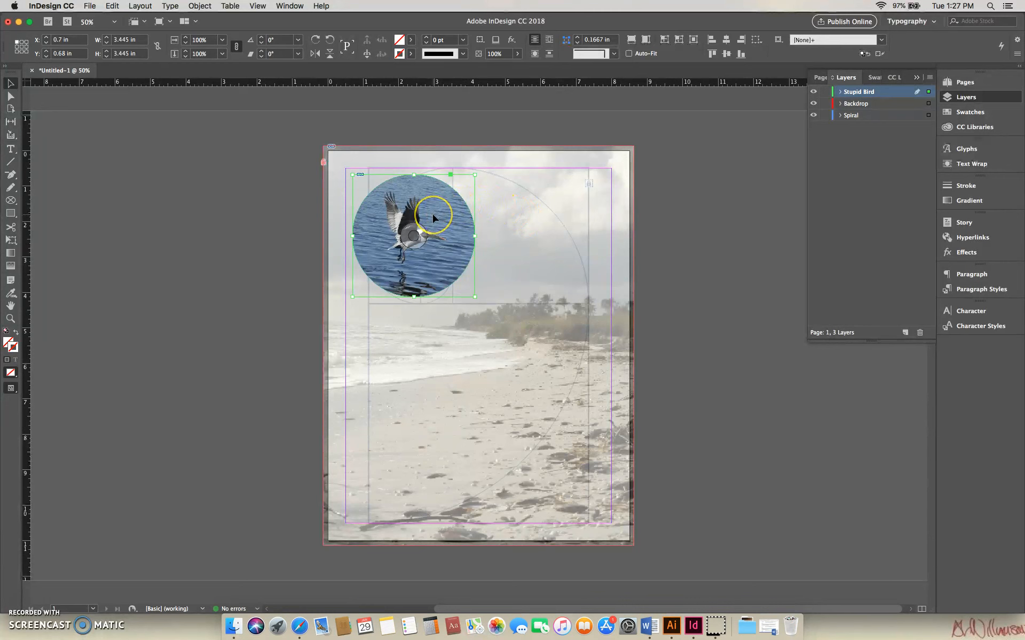
{"action": "left_click", "coordinate": [438, 237]}
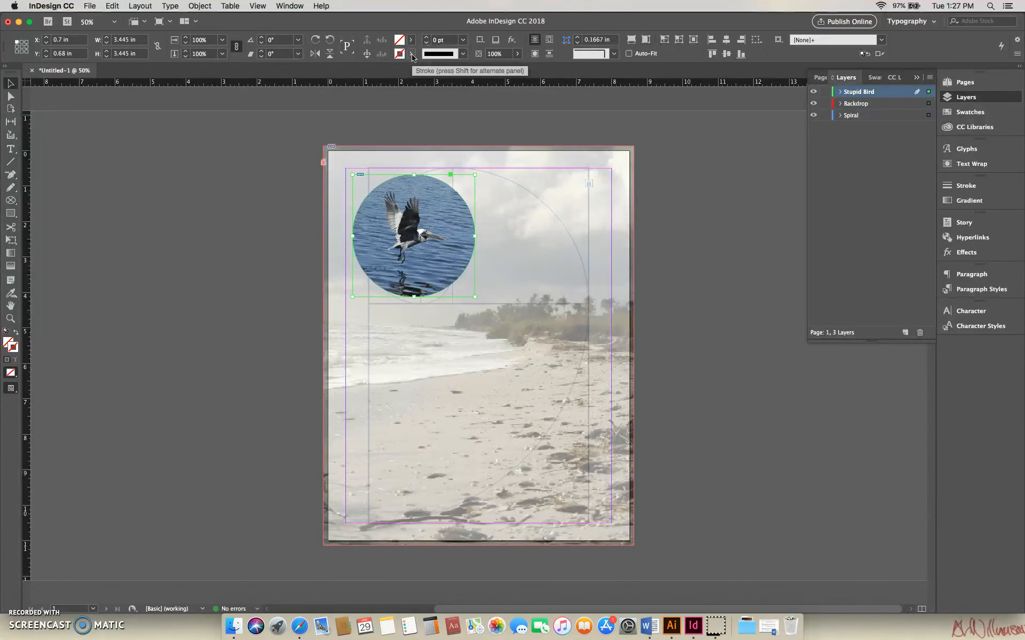
{"action": "left_click", "coordinate": [460, 55]}
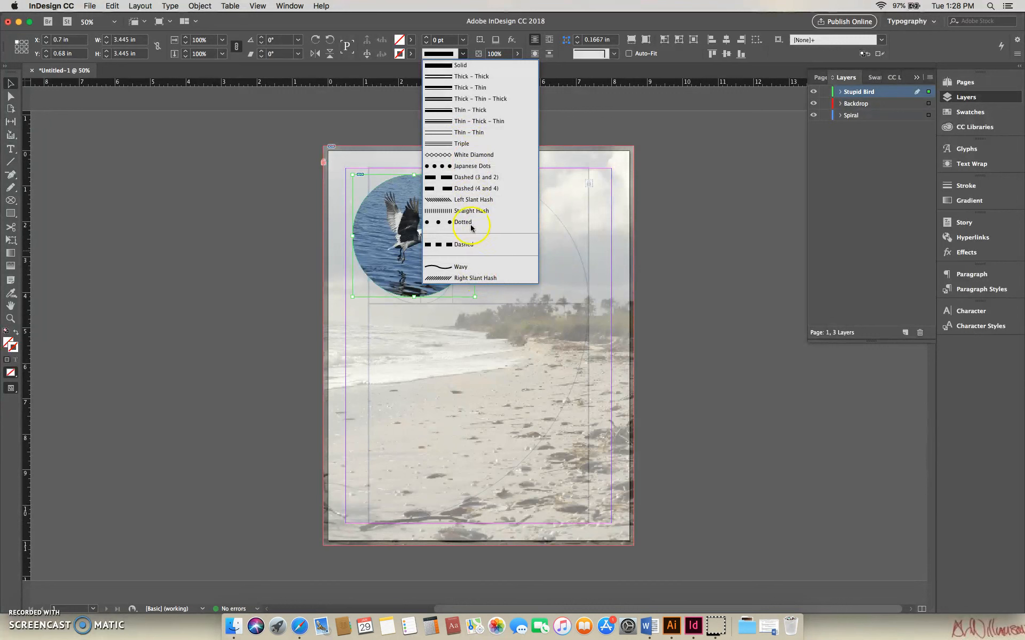
{"action": "left_click", "coordinate": [465, 57]}
{"action": "left_click", "coordinate": [411, 53]}
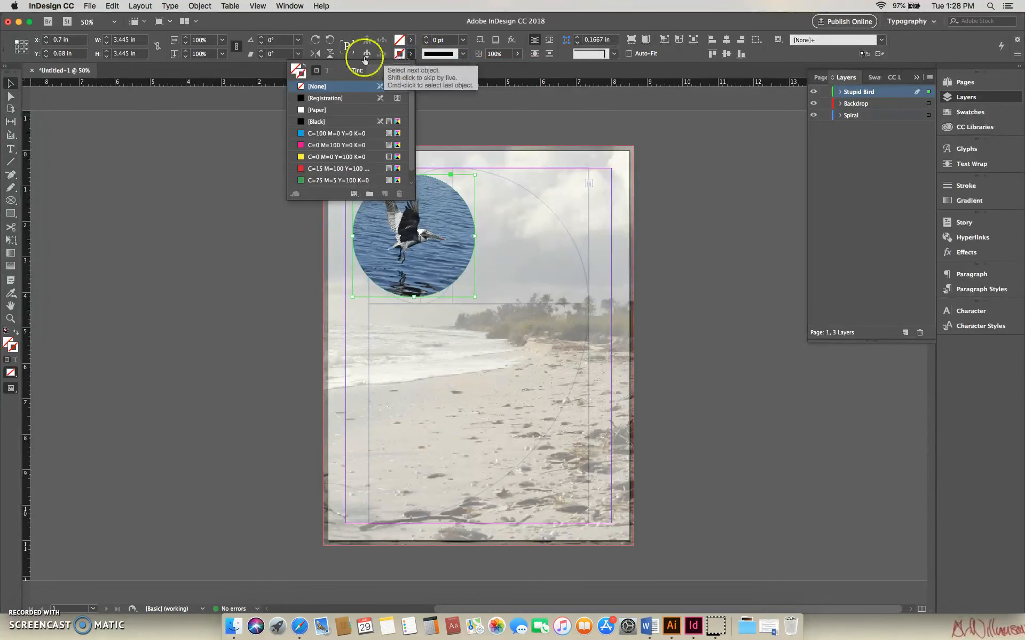
{"action": "left_click", "coordinate": [301, 111]}
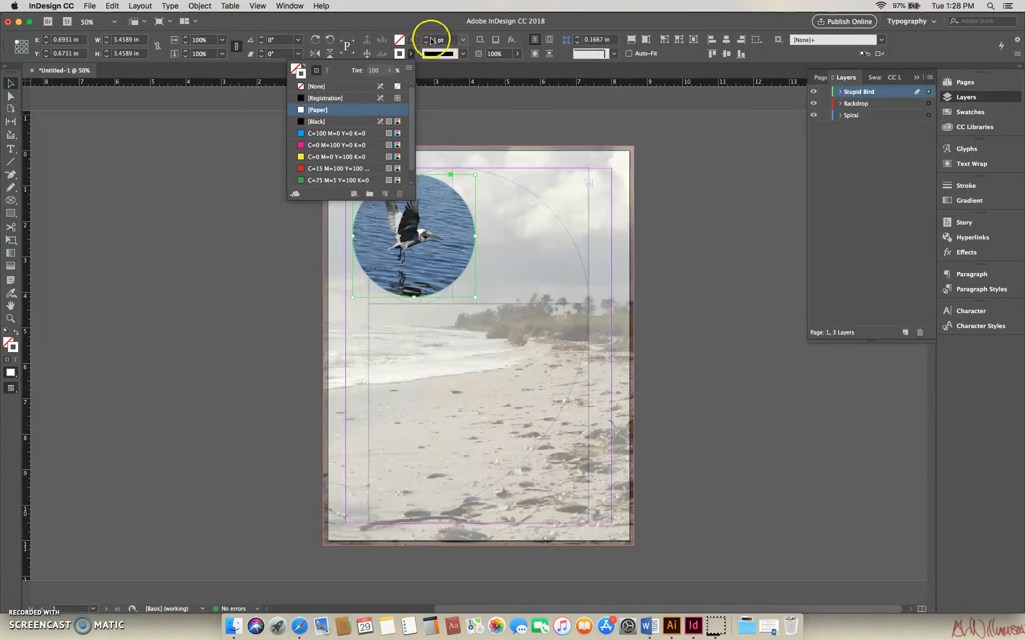
{"action": "left_click", "coordinate": [414, 55]}
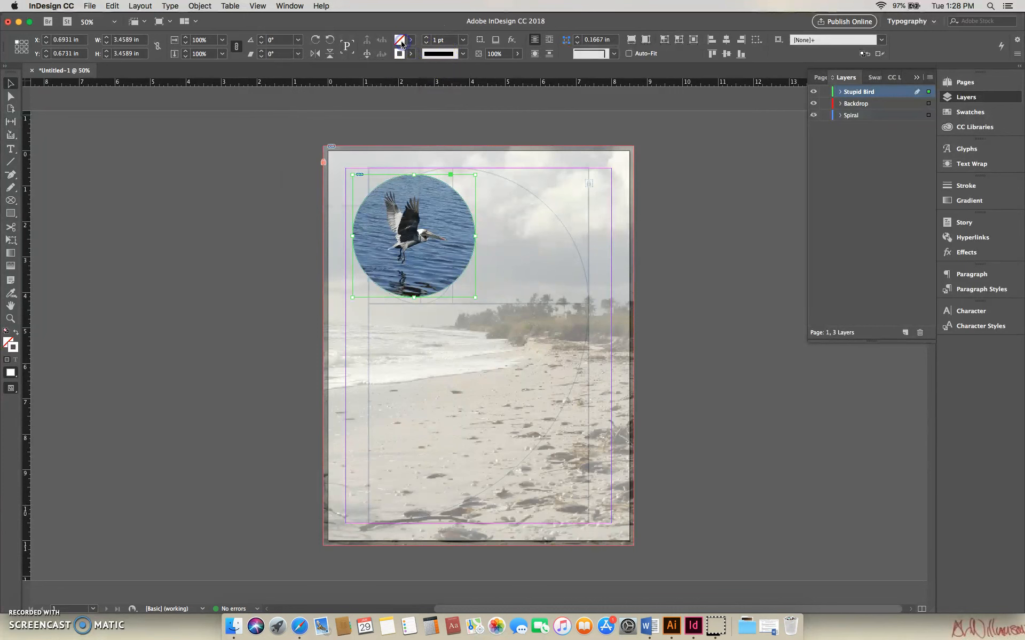
Set the circular frame's fill to Paper and its stroke weight to 8 pt.
{"action": "left_click", "coordinate": [411, 43]}
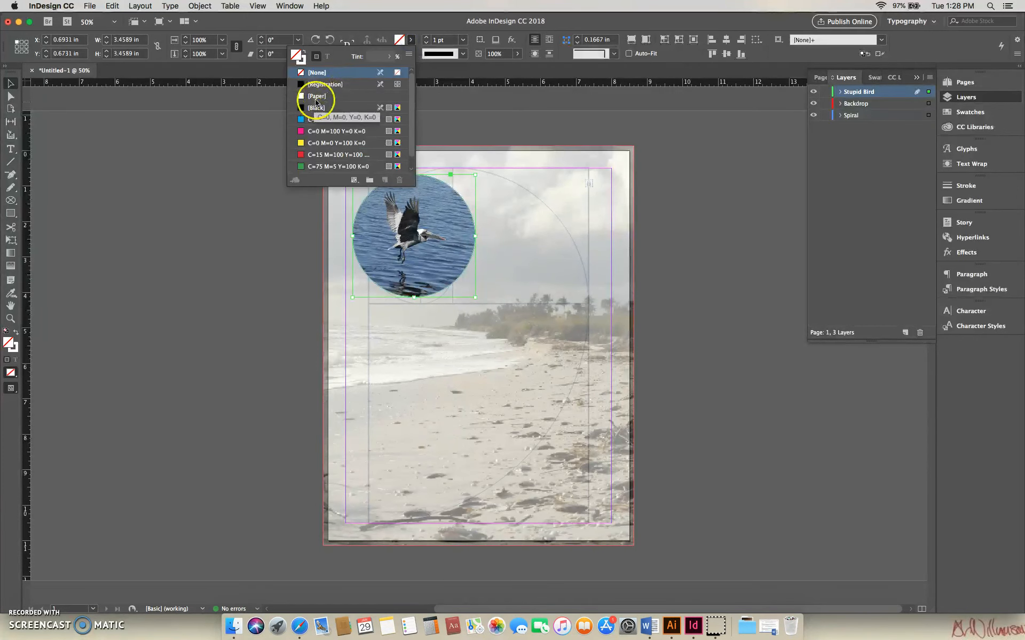
{"action": "left_click", "coordinate": [317, 96]}
{"action": "left_click", "coordinate": [426, 37]}
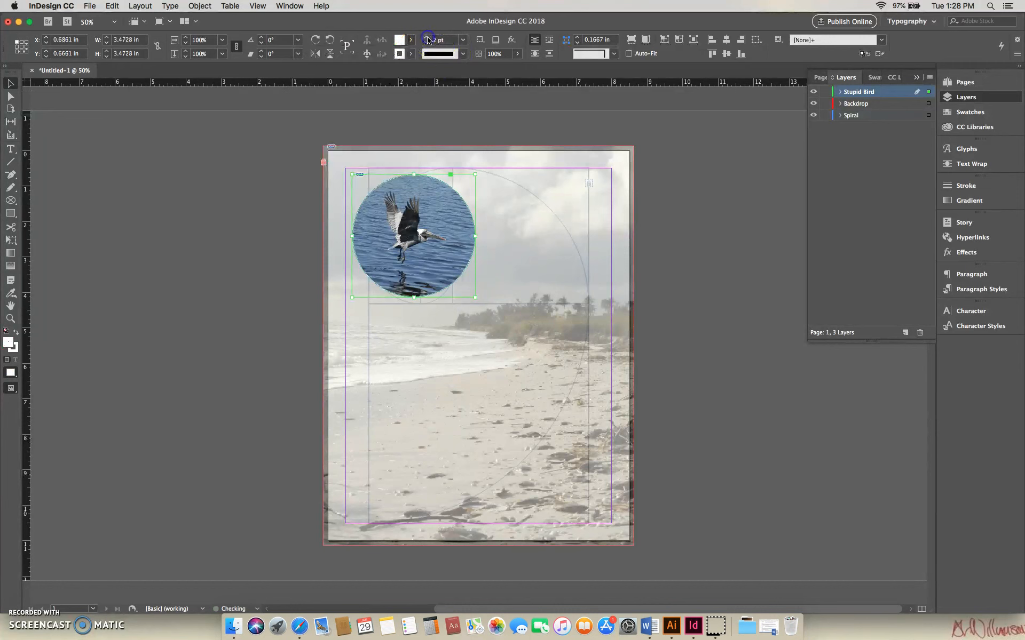
{"action": "left_click", "coordinate": [427, 38]}
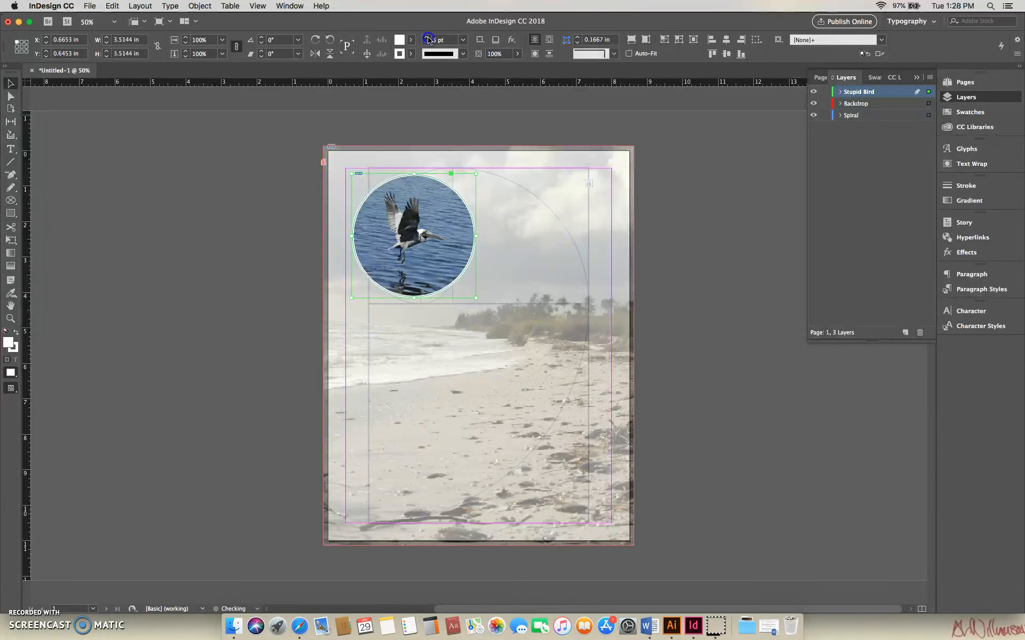
{"action": "left_click", "coordinate": [427, 38]}
{"action": "left_click", "coordinate": [428, 37]}
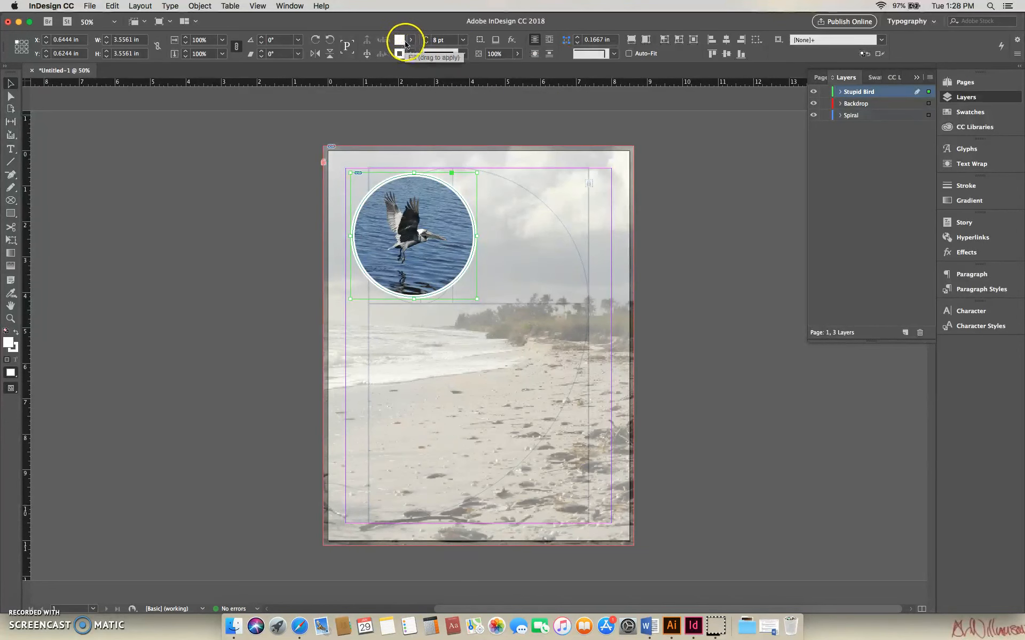
Set the circular frame's fill to None and deselect the frame.
{"action": "left_click", "coordinate": [410, 43]}
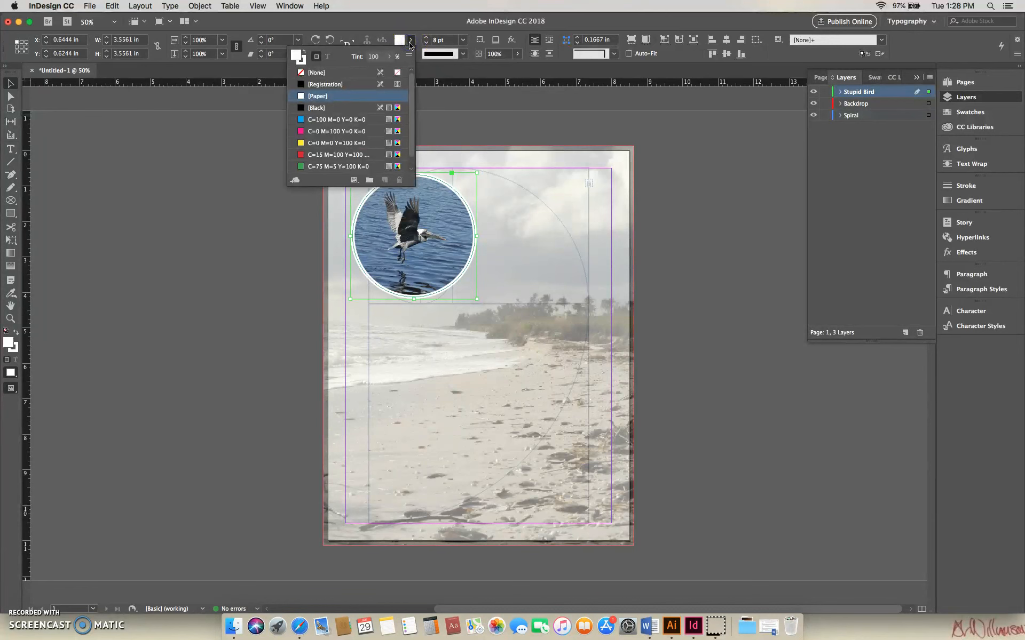
{"action": "left_click", "coordinate": [302, 55]}
{"action": "left_click", "coordinate": [303, 73]}
{"action": "left_click", "coordinate": [438, 27]}
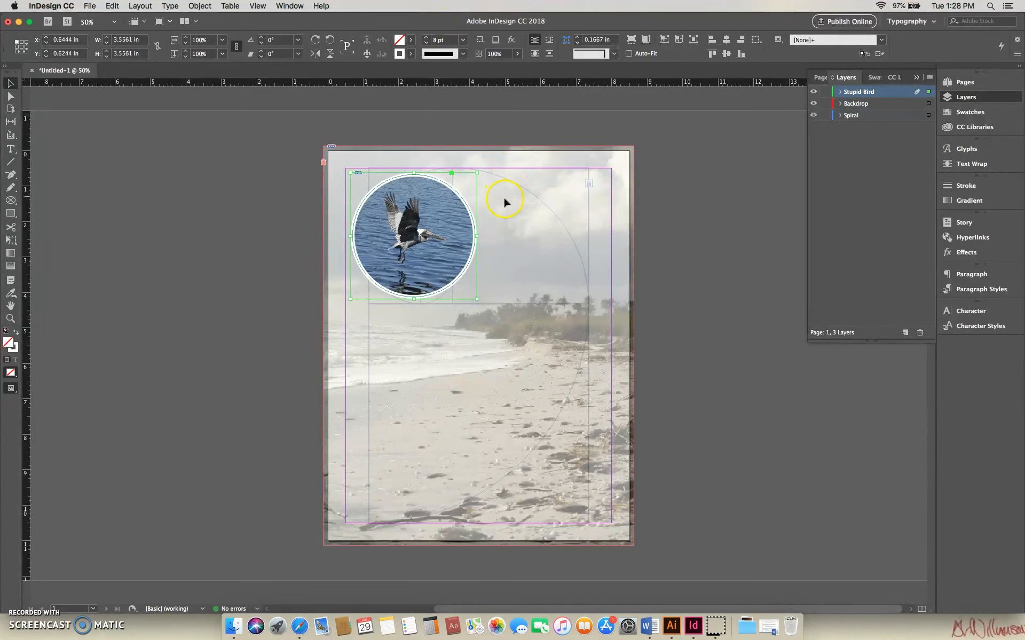
{"action": "left_click", "coordinate": [649, 199]}
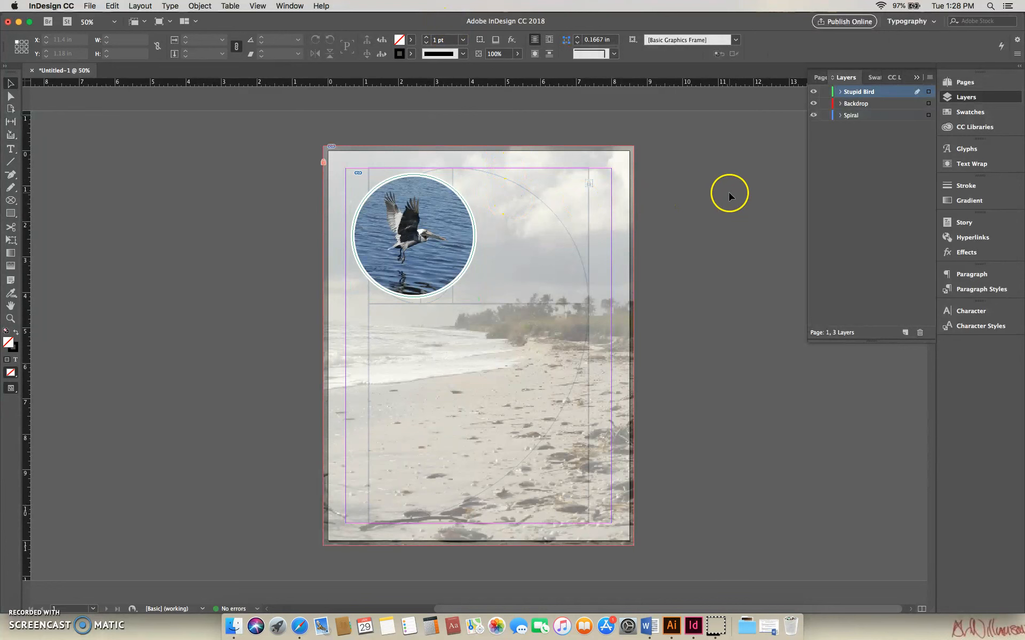